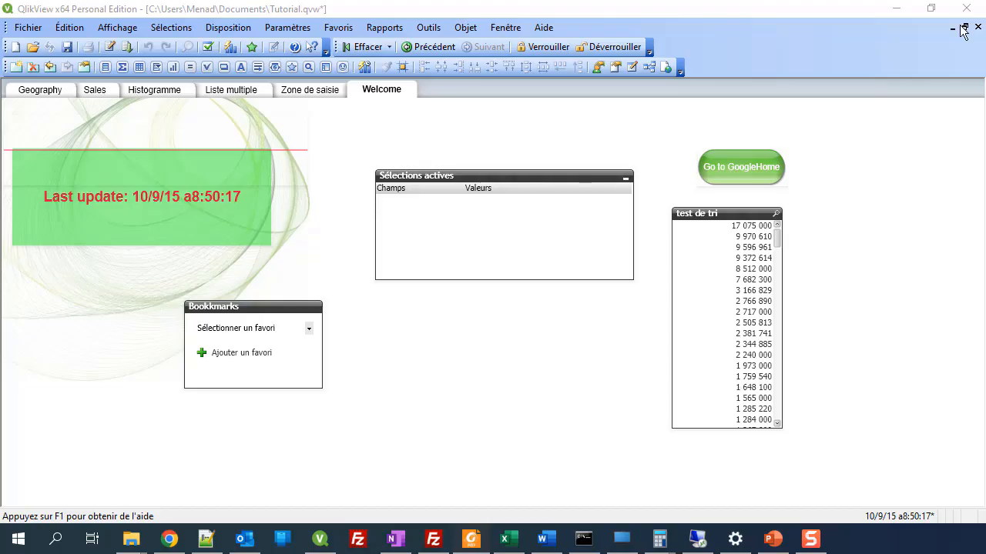
# - Close QlikView while saving the changes to Tutorial.qvw, and relaunch it in a maximized window
pyautogui.click(965, 8)
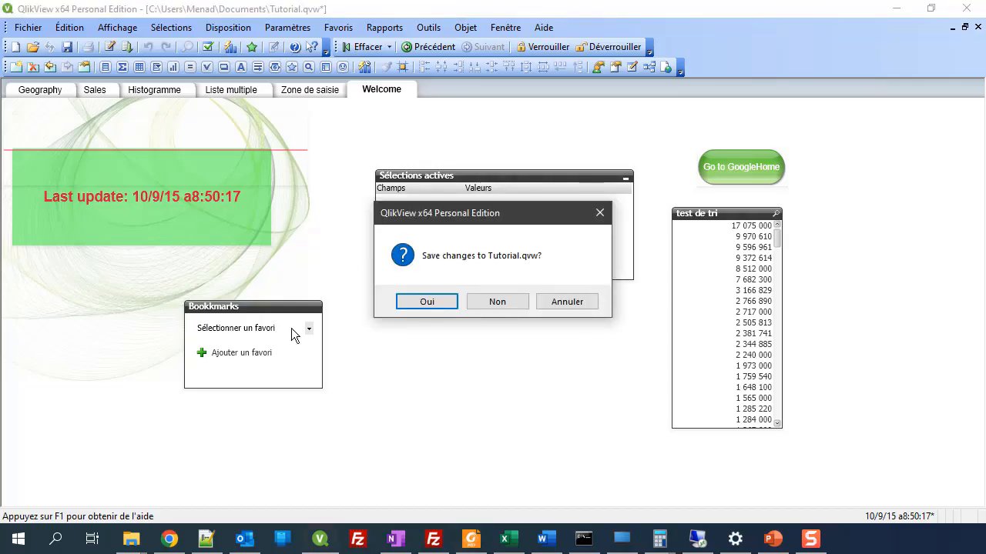
pyautogui.click(425, 303)
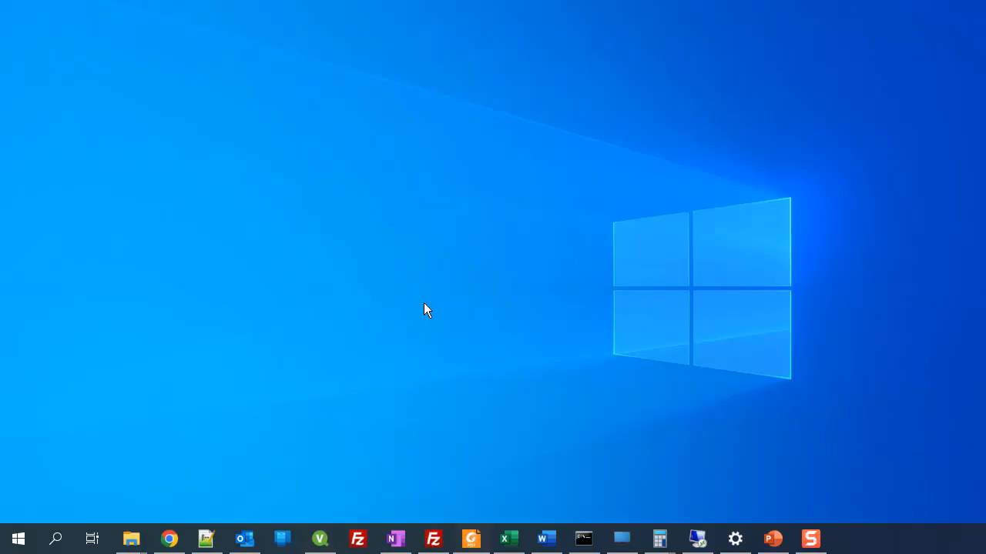
pyautogui.click(324, 543)
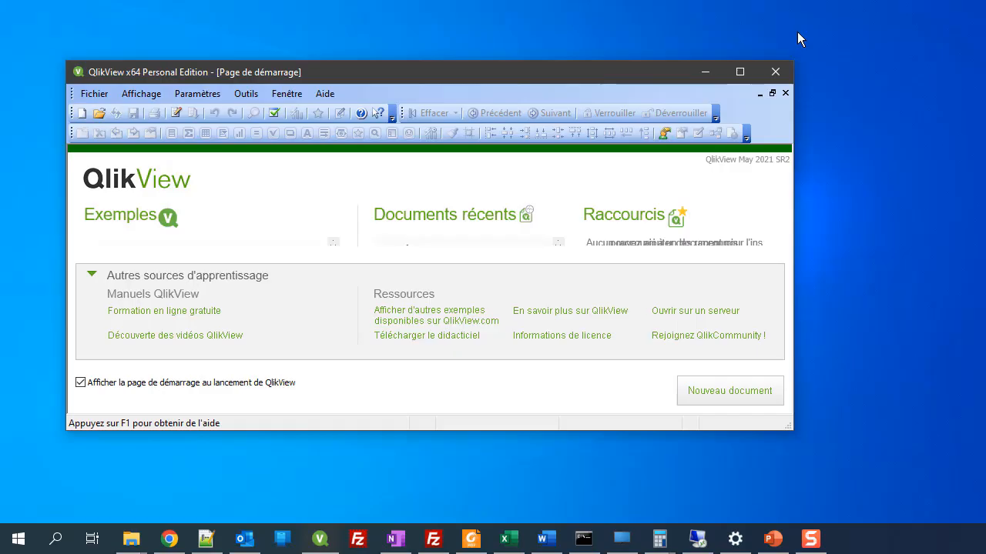
pyautogui.click(732, 72)
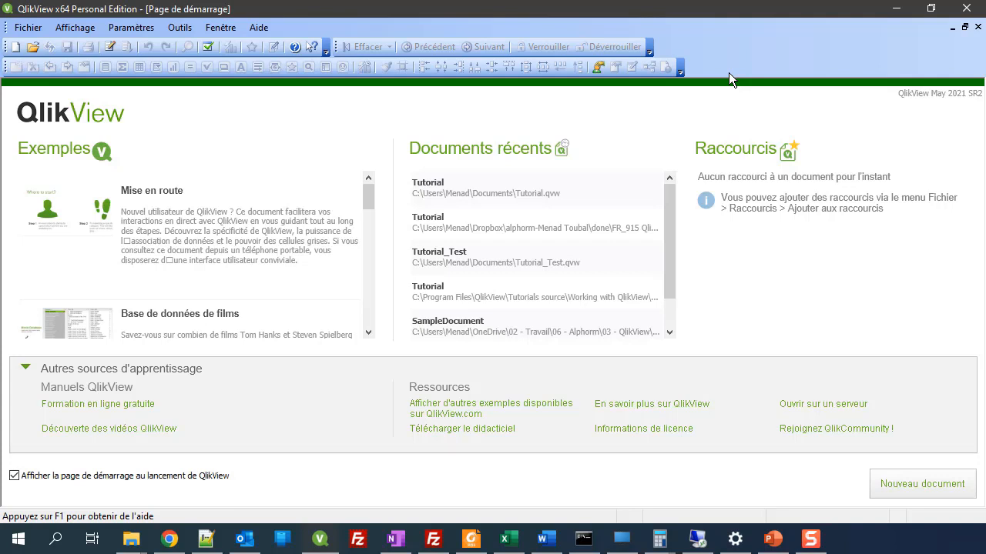
# - Accept the user preferences with the "Assistant Mise en route : Créer un nouveau document" option off, and create a new blank document
pyautogui.click(121, 28)
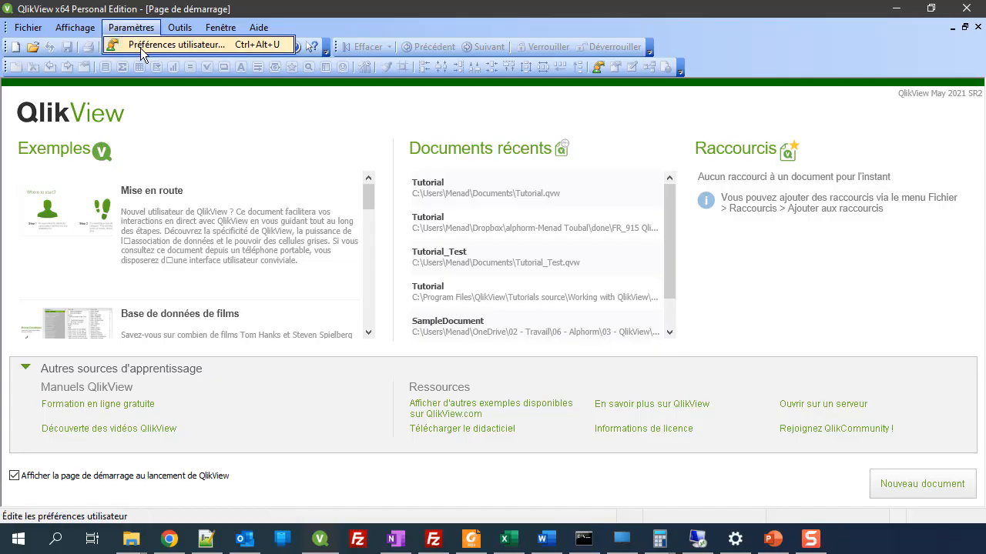
pyautogui.click(140, 47)
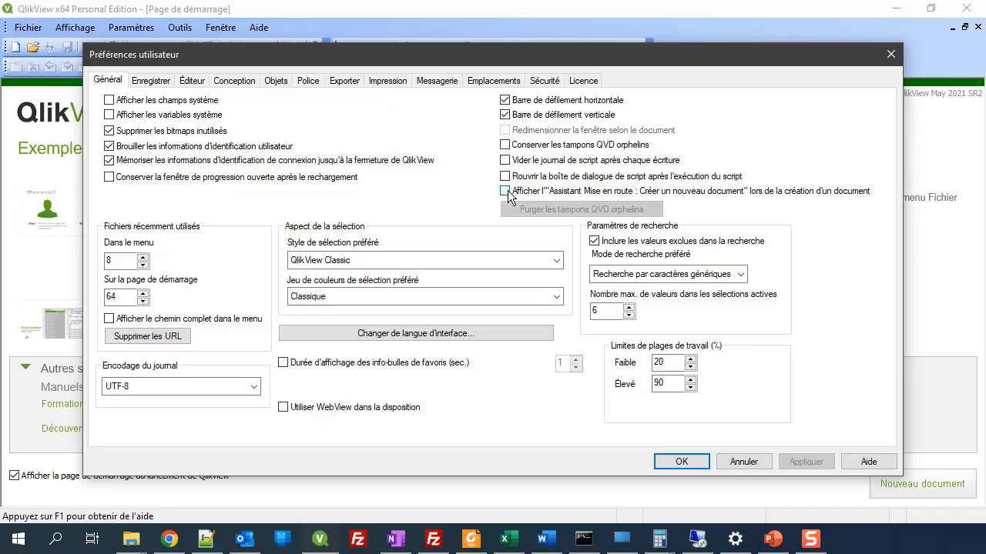
pyautogui.click(687, 462)
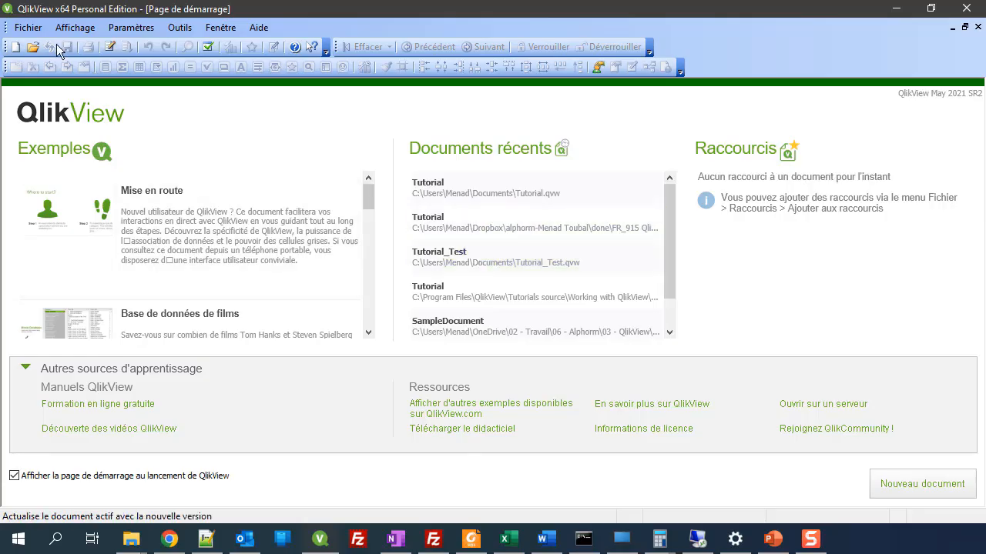
pyautogui.click(35, 28)
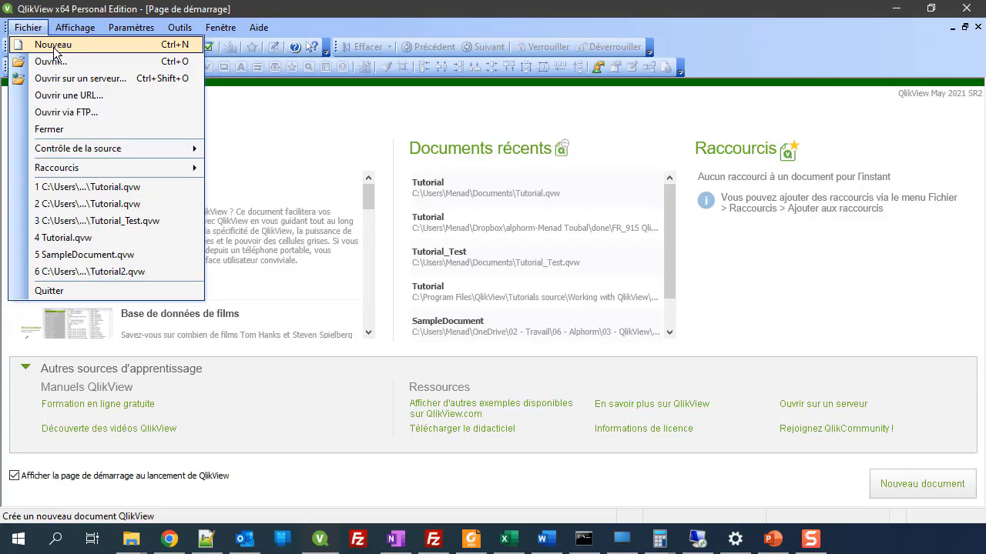
pyautogui.click(53, 47)
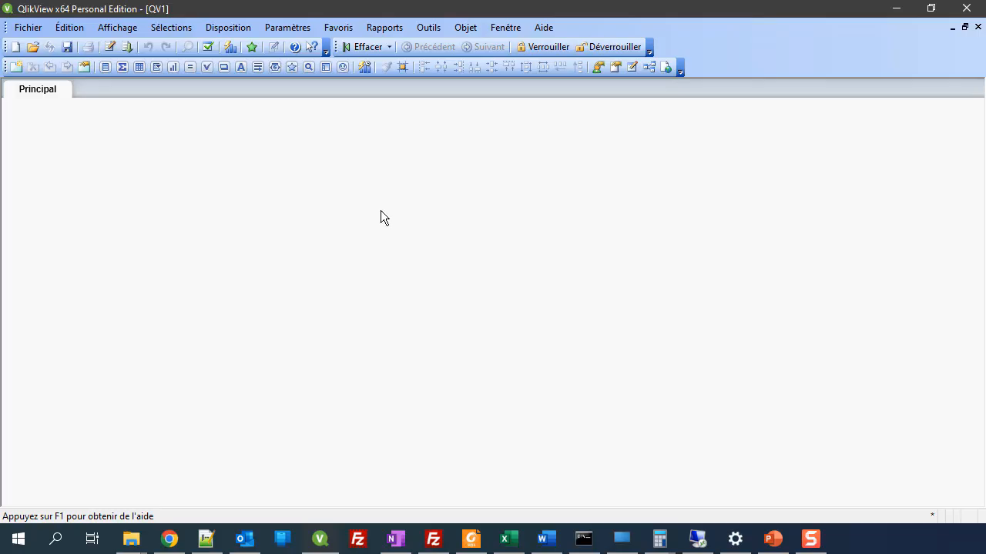
# - Review the new-document wizard option in the general user preferences and leave without making changes
pyautogui.click(273, 29)
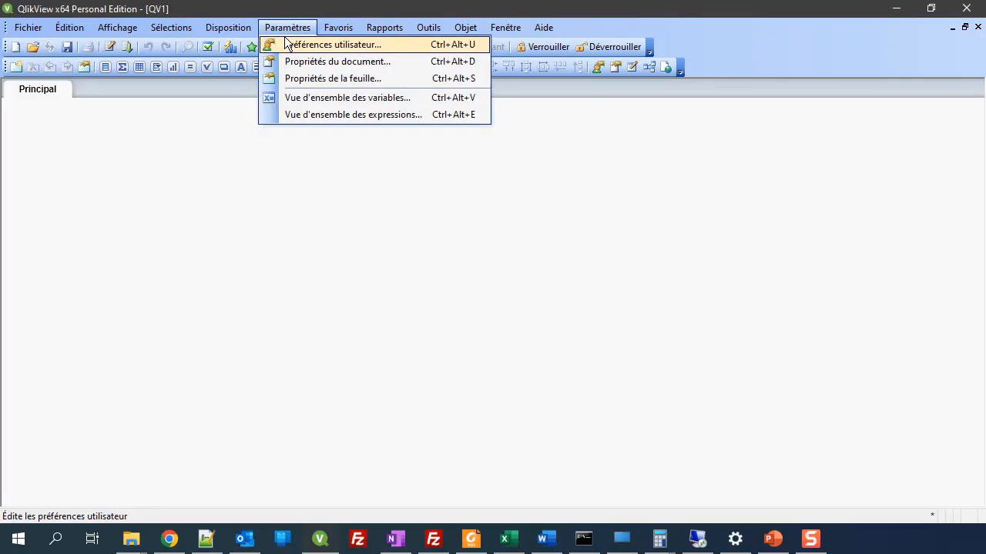
pyautogui.click(271, 43)
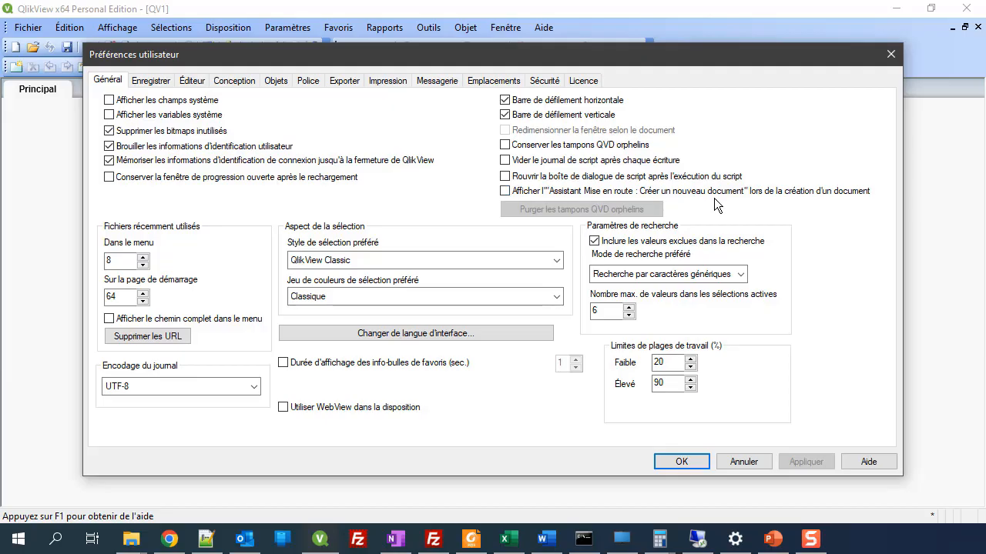
pyautogui.click(746, 462)
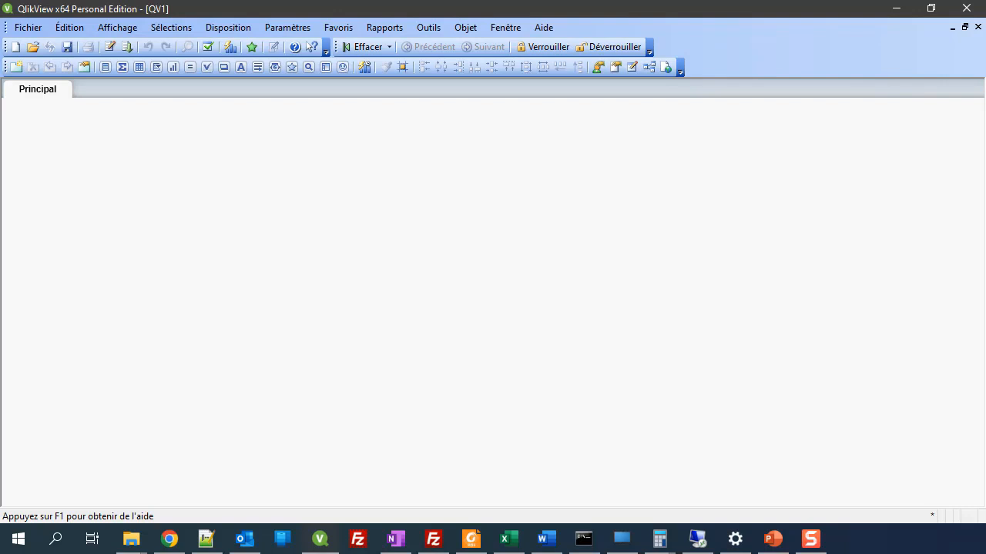
# - Save the new document as "Création de document" in the Documents folder, in QlikView (*.qvw) format
pyautogui.click(79, 111)
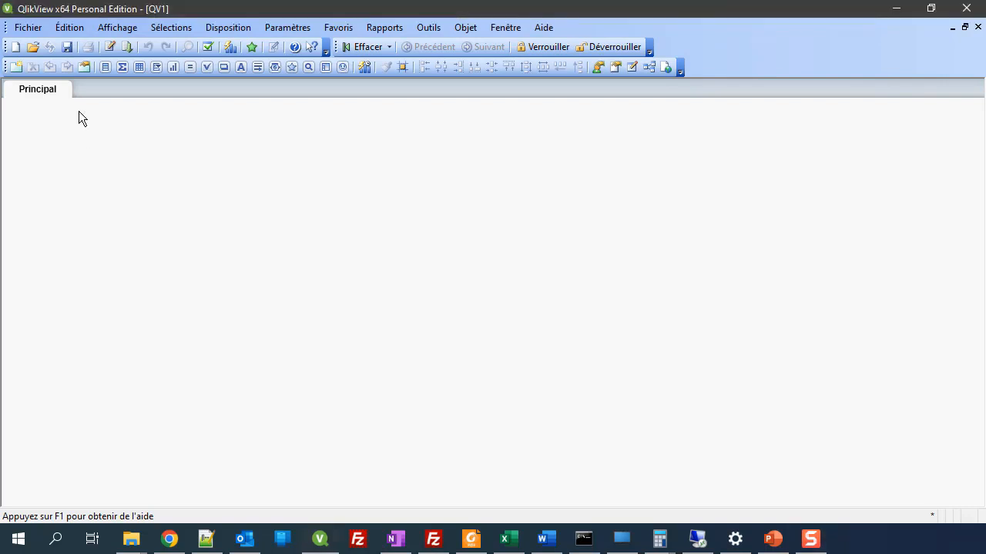
pyautogui.click(31, 29)
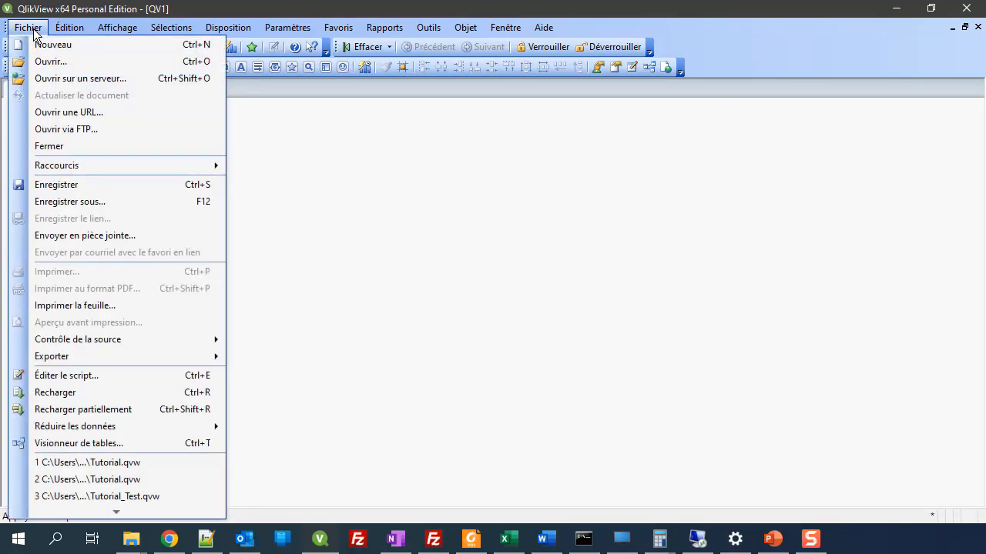
pyautogui.click(86, 197)
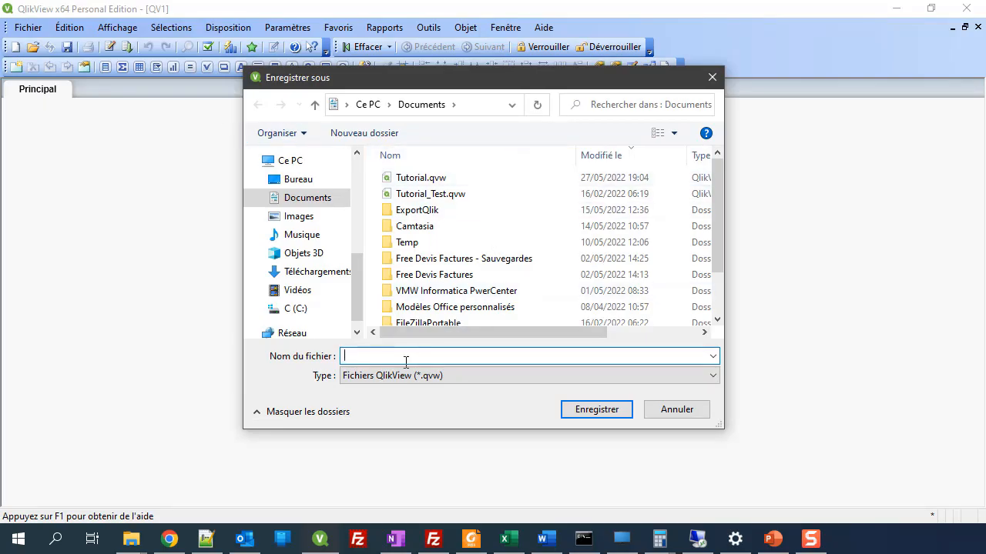
pyautogui.write('Création de doc')
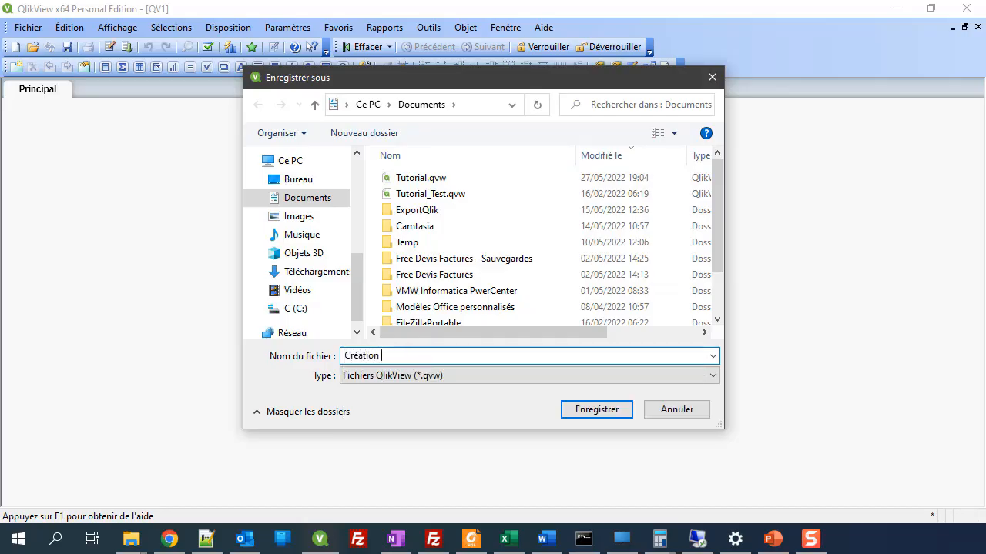
pyautogui.write('ument')
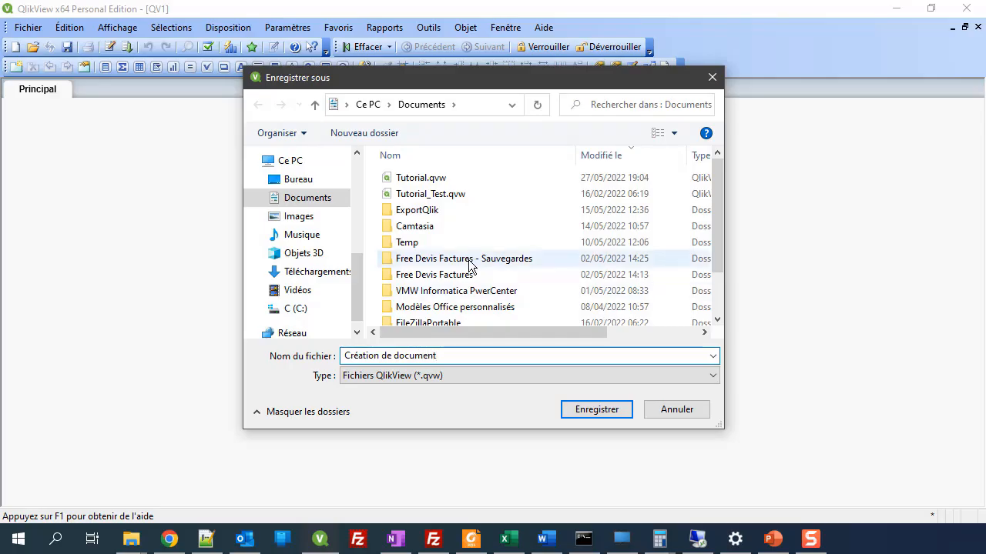
pyautogui.click(581, 415)
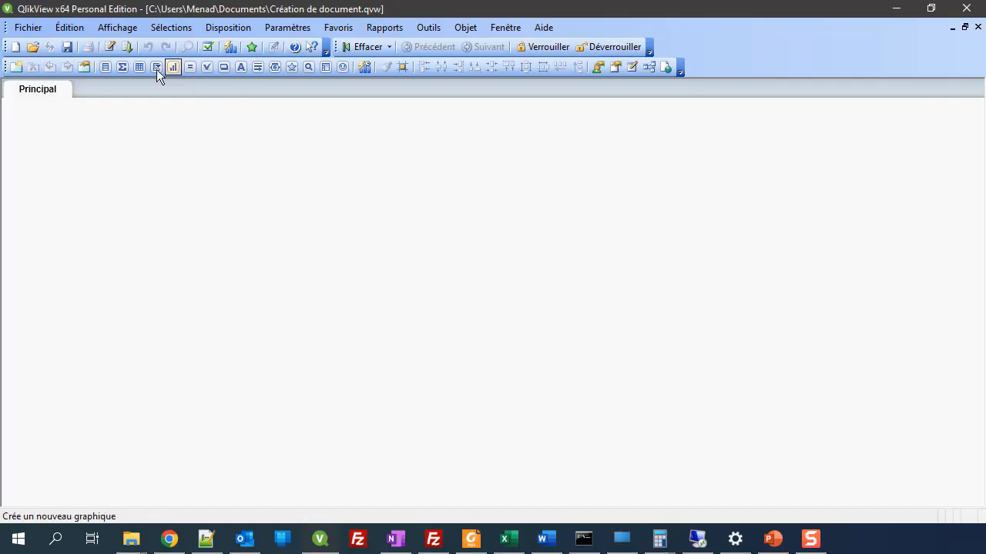
# - Open the document's load script for editing and resize and reposition the editor so that it fits entirely on screen
pyautogui.click(36, 31)
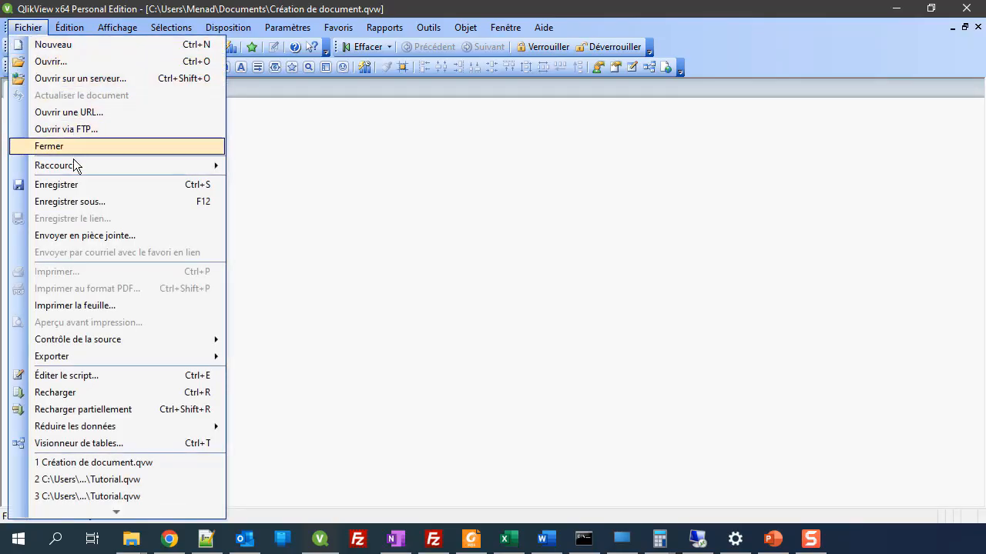
pyautogui.click(200, 379)
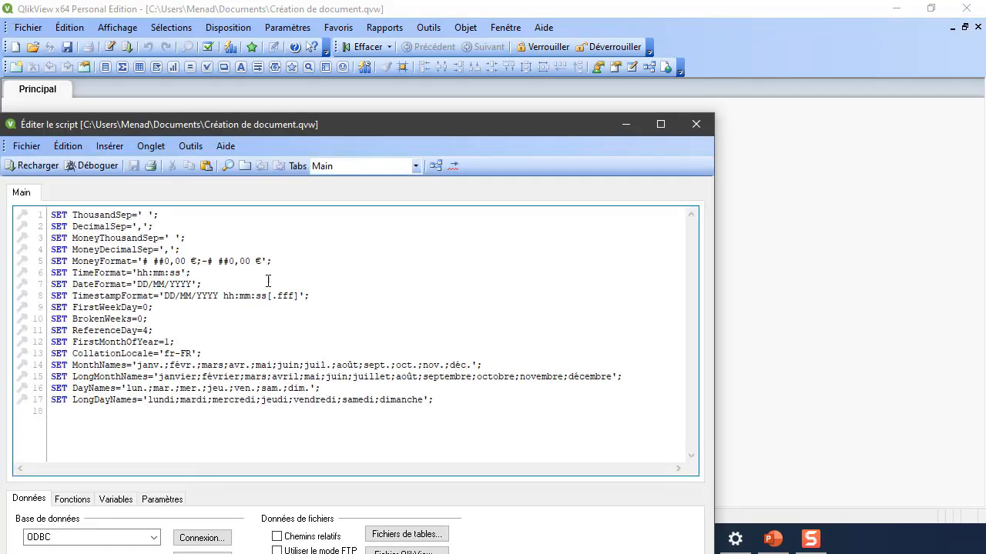
pyautogui.moveTo(330, 127); pyautogui.dragTo(463, 46)
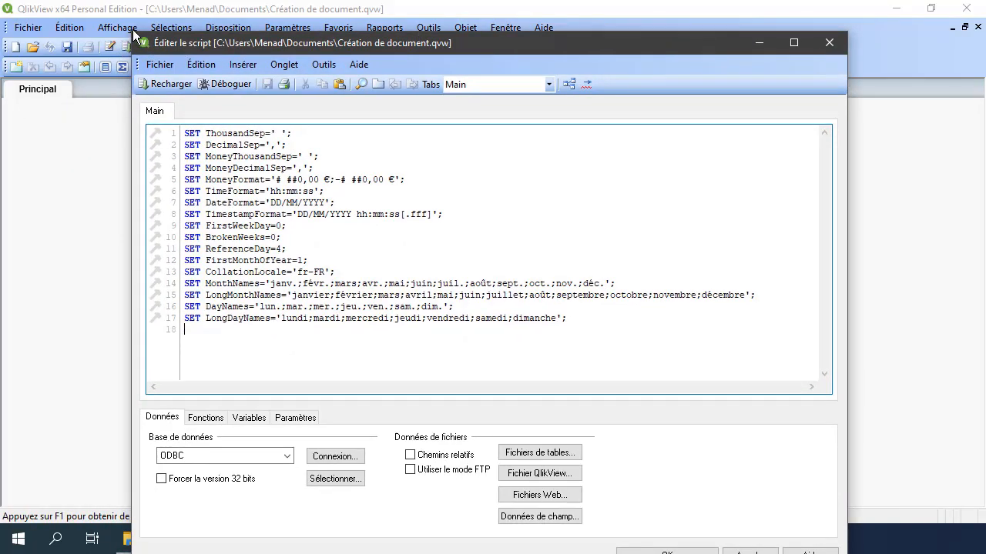
pyautogui.moveTo(133, 35); pyautogui.dragTo(182, 74)
pyautogui.moveTo(346, 86); pyautogui.dragTo(323, 47)
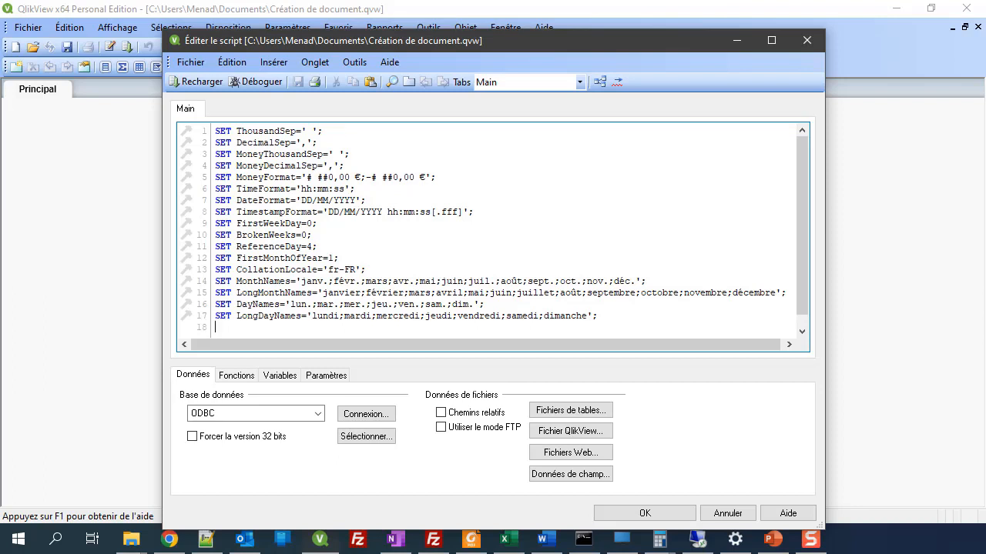
# - Highlight the SET keyword of the TimestampFormat line in the script
pyautogui.moveTo(232, 211); pyautogui.dragTo(212, 211)
pyautogui.click(532, 474)
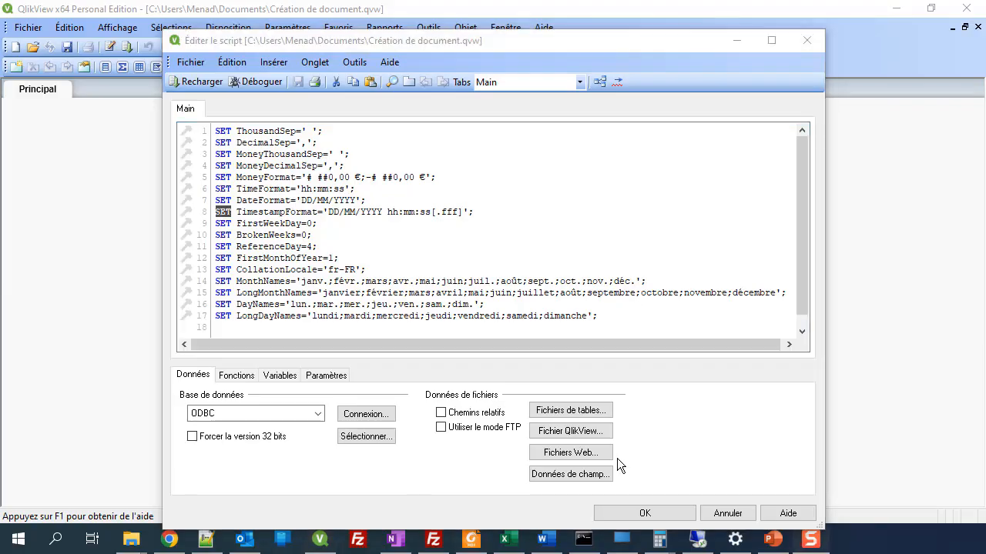
pyautogui.click(788, 422)
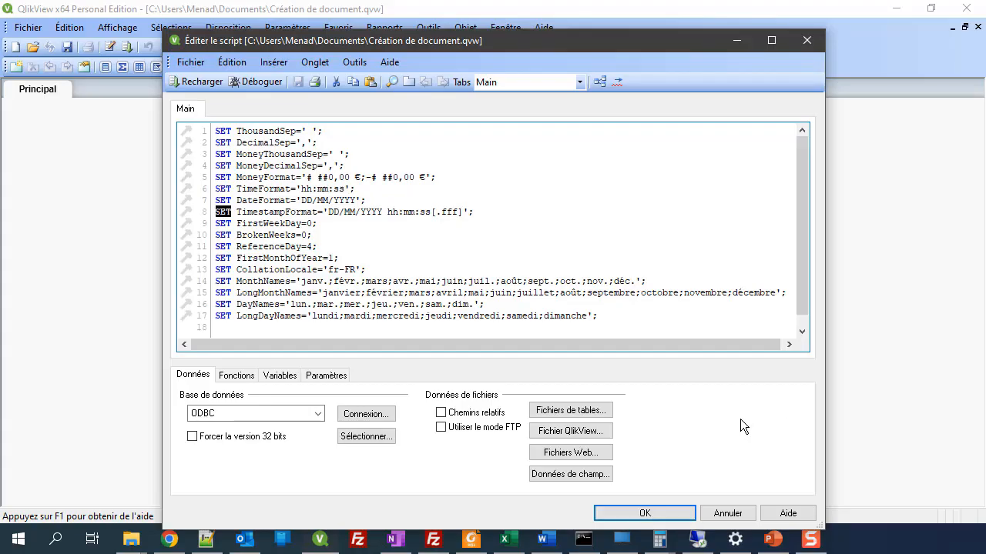
# - Enable relative paths for file data and browse for table files to the tutorial's Creating a Document\Data Sources folder
pyautogui.click(440, 415)
pyautogui.click(587, 411)
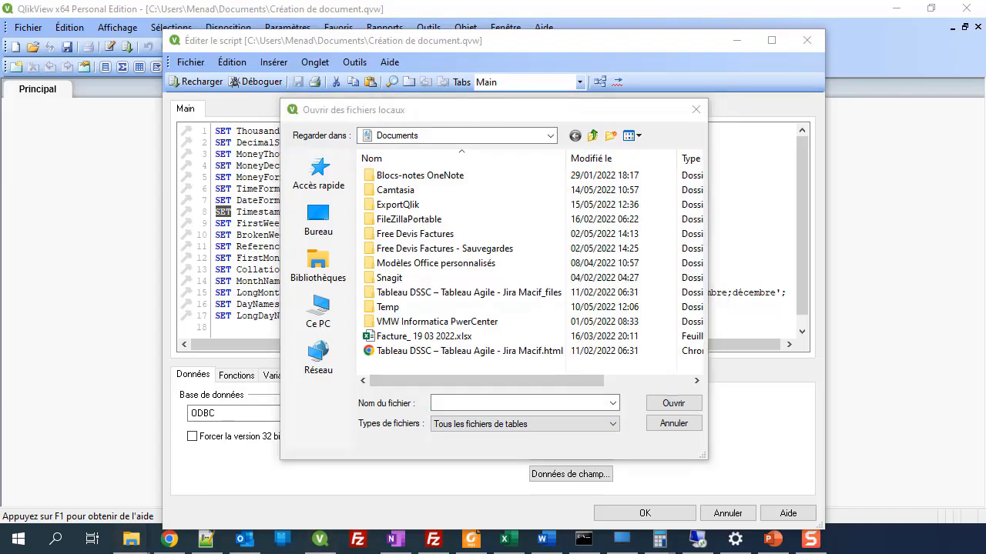
pyautogui.doubleClick(422, 175)
pyautogui.click(482, 136)
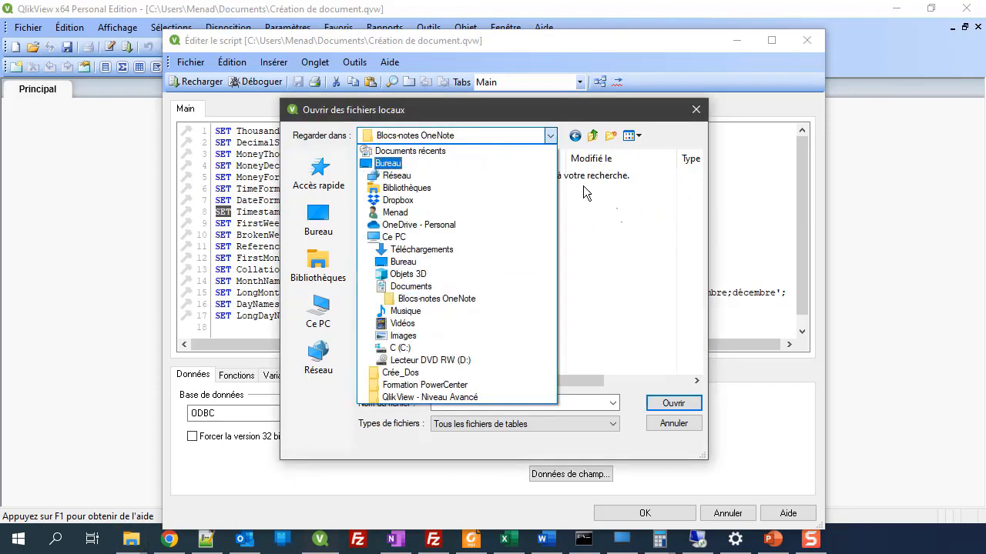
pyautogui.click(620, 217)
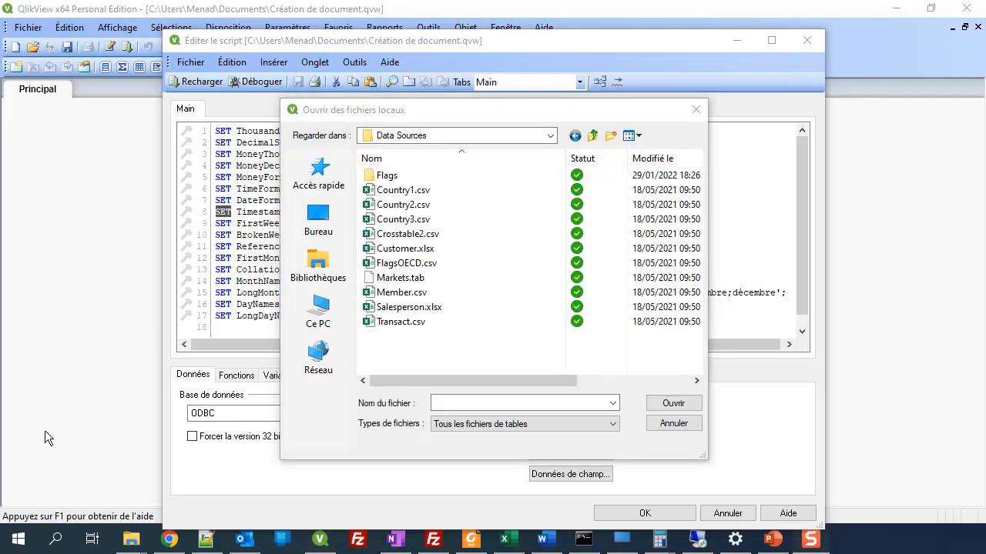
pyautogui.click(551, 135)
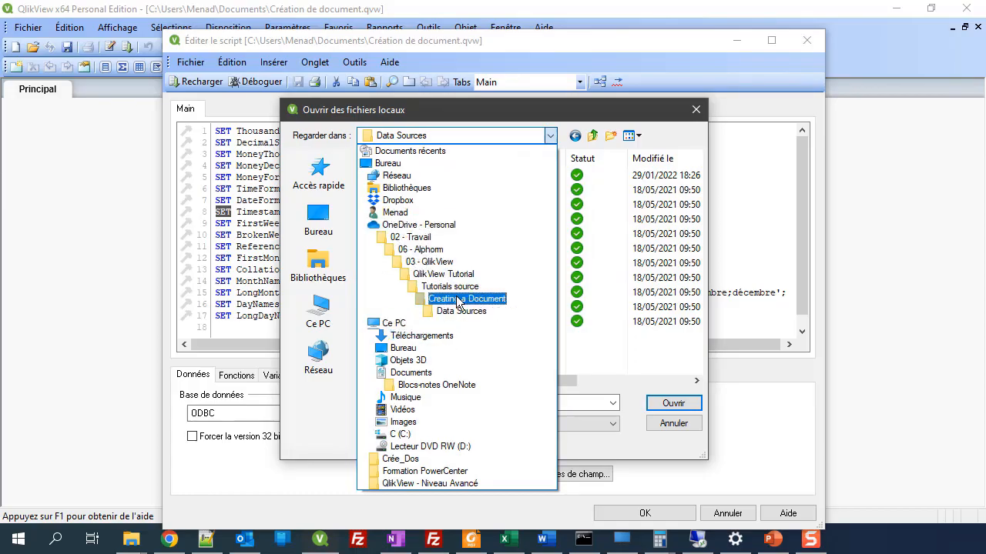
pyautogui.click(623, 360)
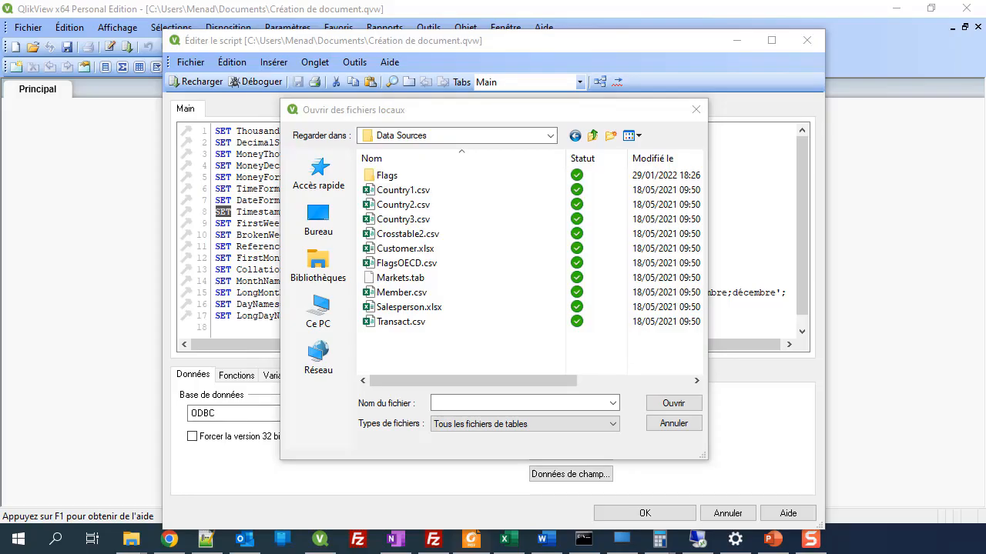
# - Load Country1.csv into the file wizard and move the wizard window fully into view
pyautogui.click(411, 193)
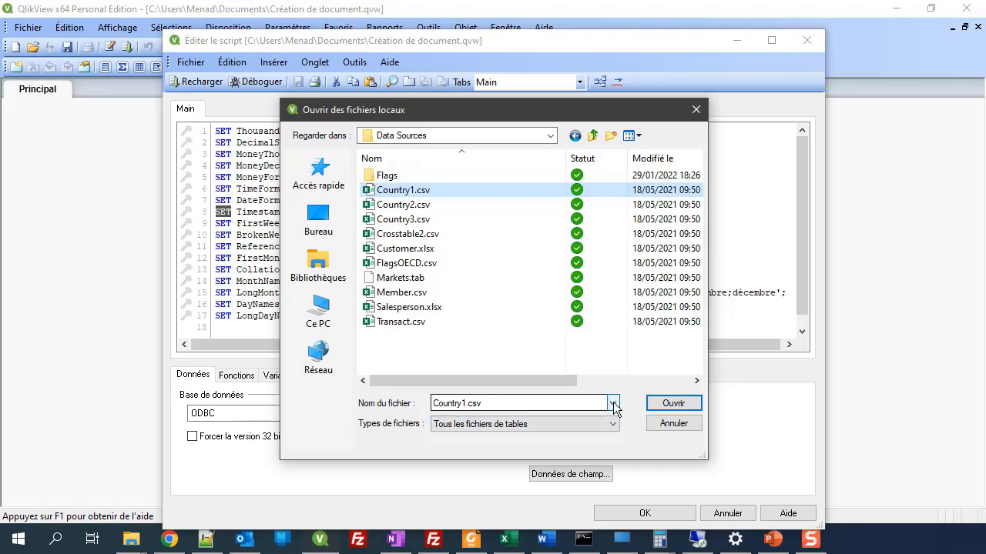
pyautogui.click(673, 403)
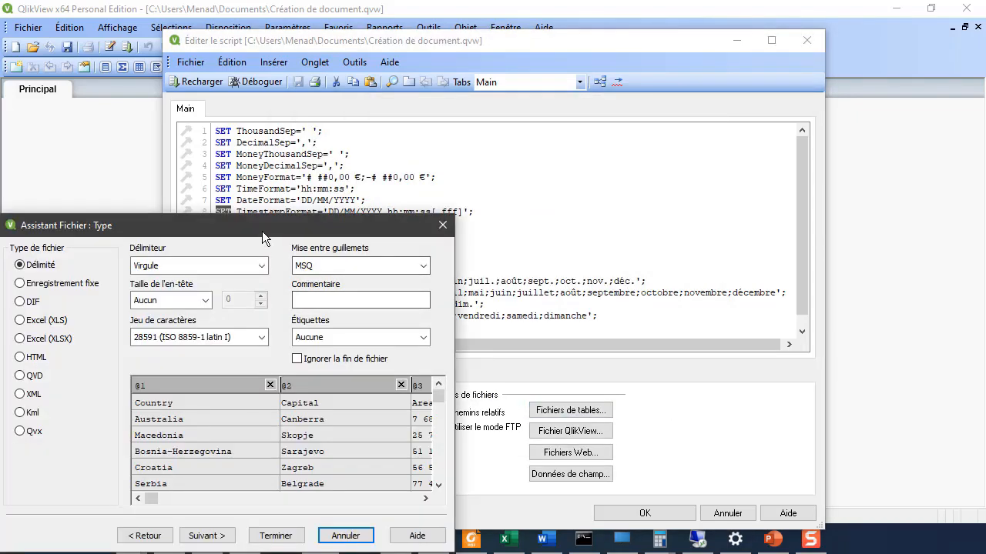
pyautogui.moveTo(266, 227); pyautogui.dragTo(573, 91)
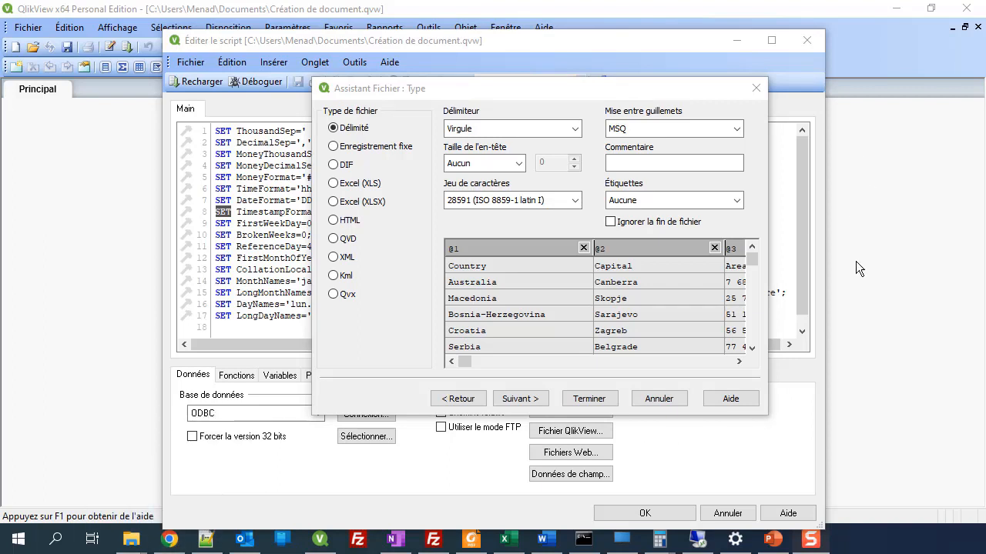
# - Set the file's labels to "Étiquettes incorporées" and finish the wizard to insert the Country1.csv LOAD statement into the script
pyautogui.click(653, 207)
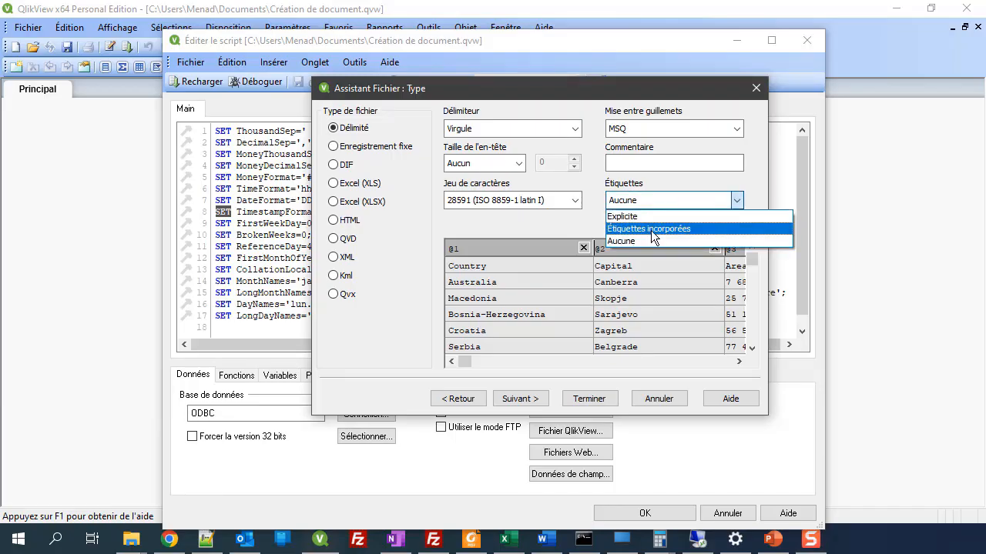
pyautogui.click(651, 229)
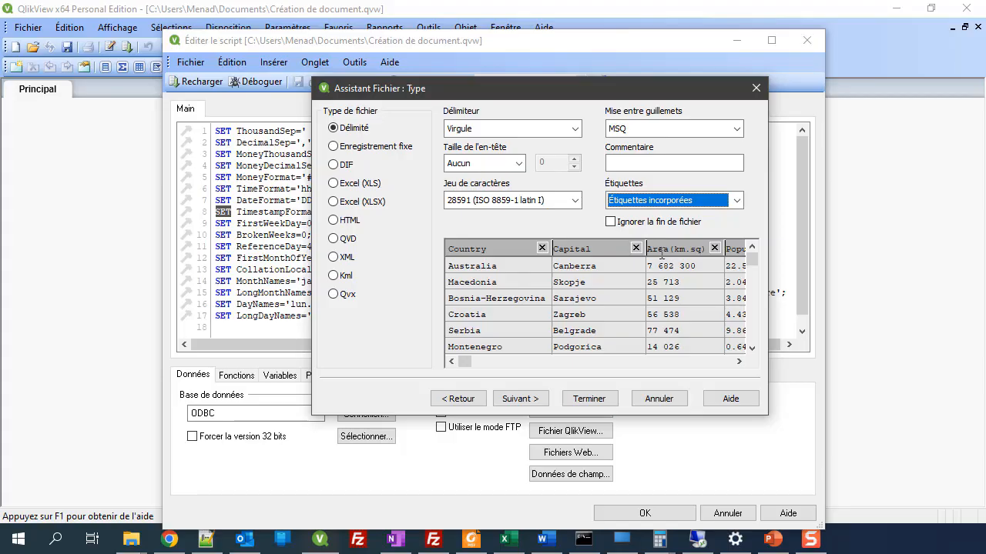
pyautogui.click(589, 398)
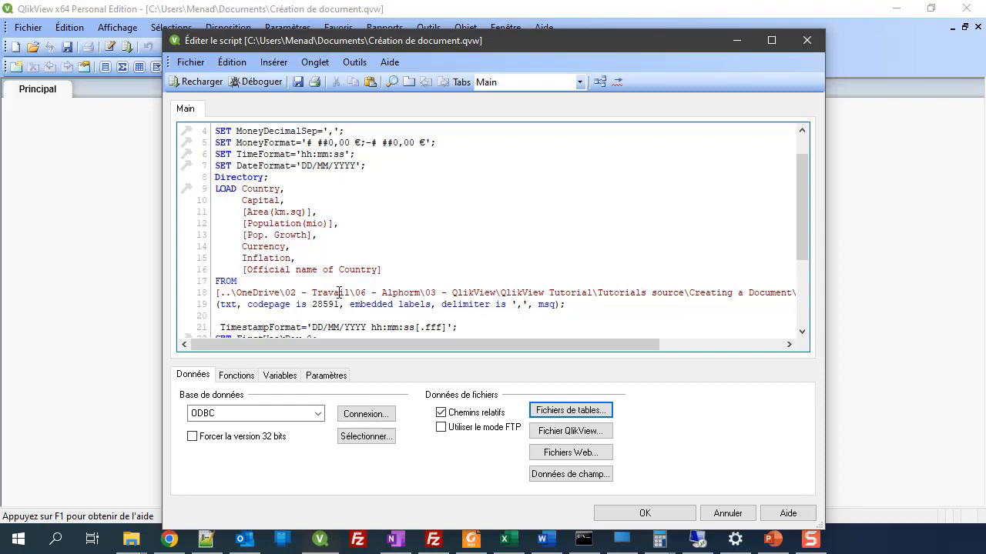
# - Review the script around the inserted LOAD statement, highlighting the lines from TimestampFormat through LongDayNames
pyautogui.scroll(-4, 339, 293)
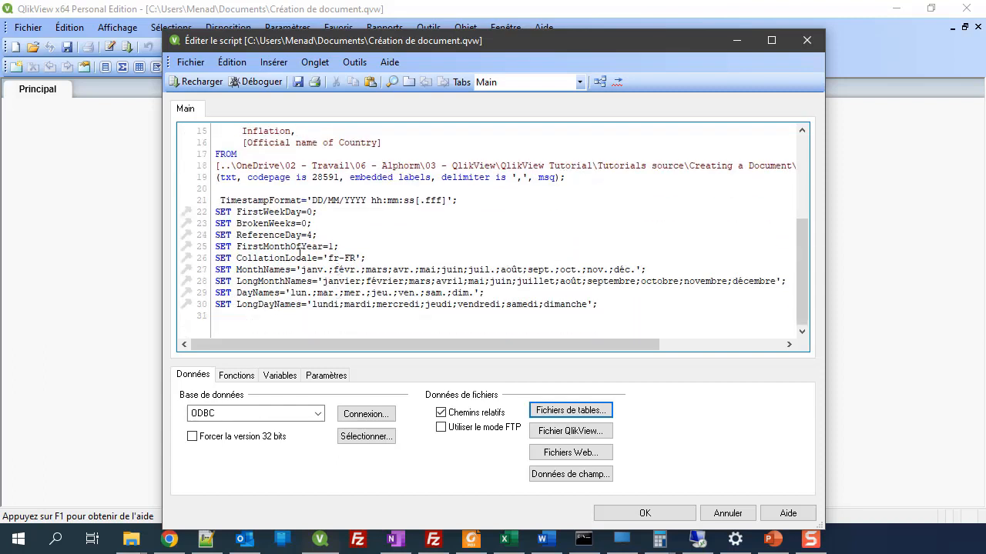
pyautogui.moveTo(220, 202); pyautogui.dragTo(599, 308)
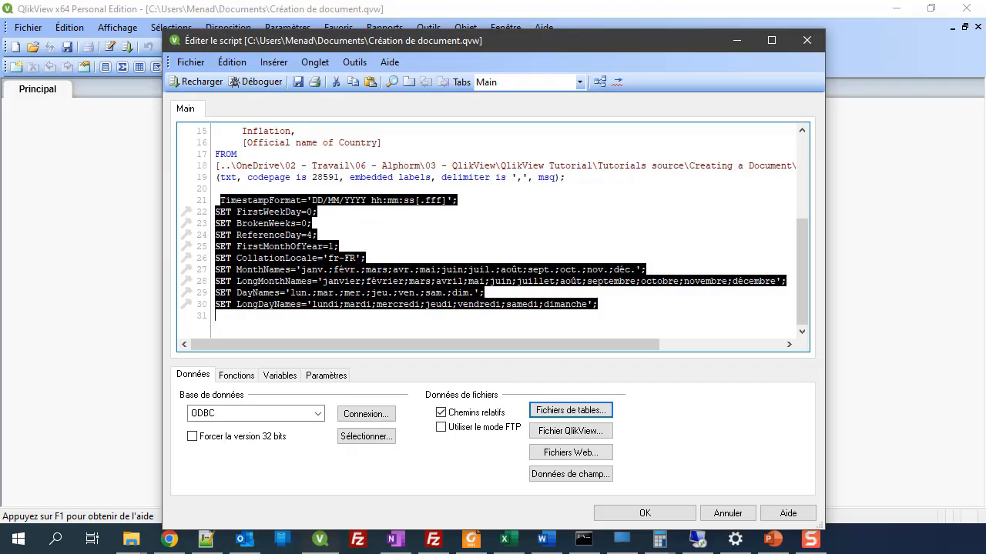
pyautogui.click(427, 256)
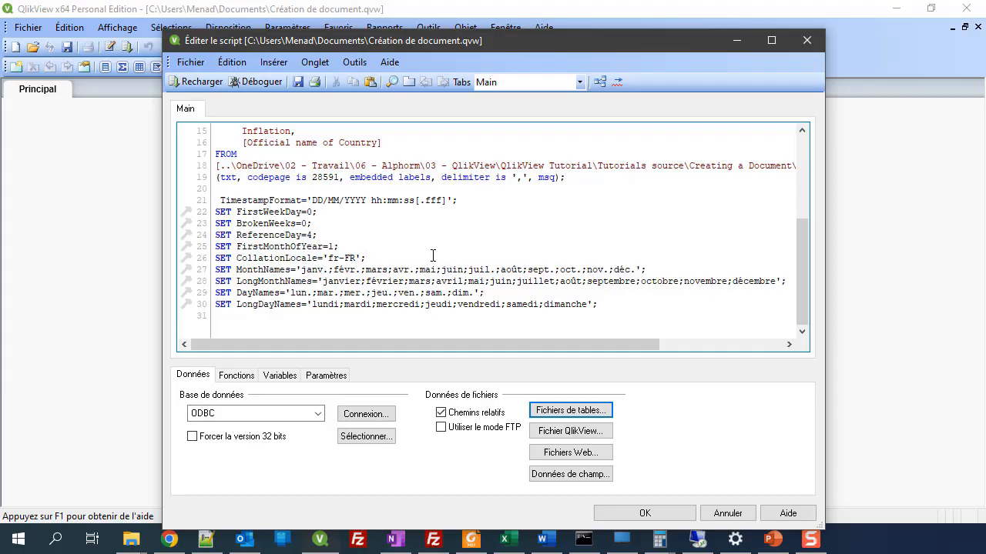
pyautogui.scroll(5, 289, 225)
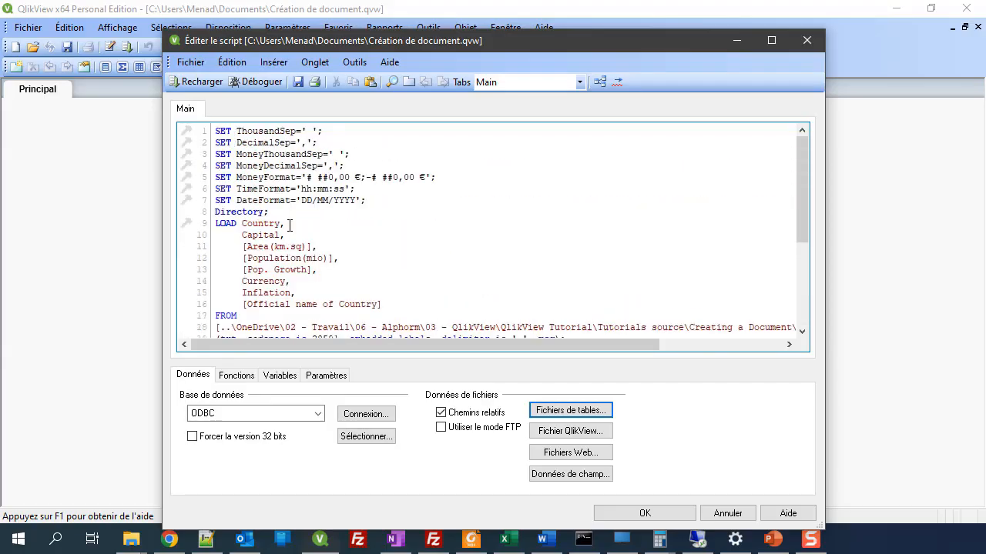
pyautogui.scroll(-5, 289, 225)
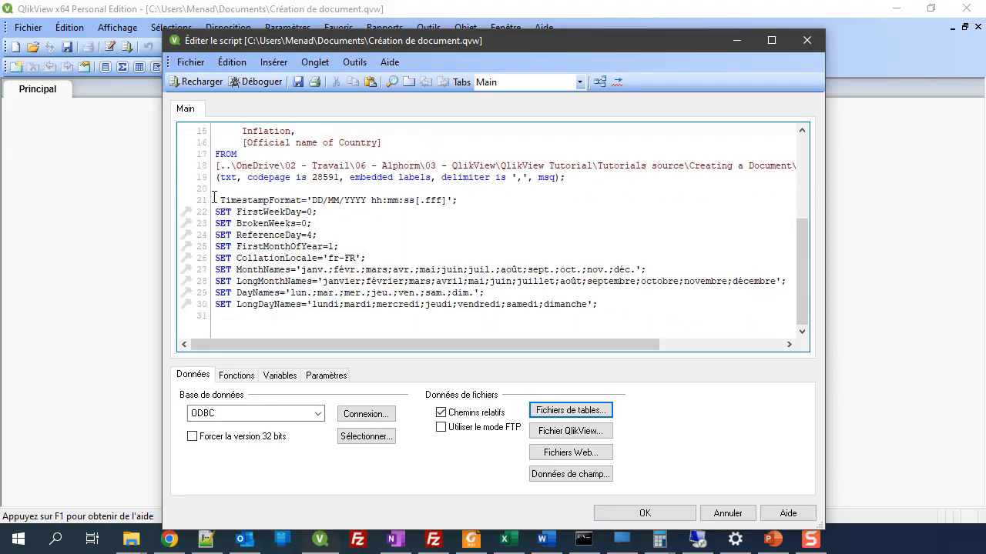
pyautogui.moveTo(215, 200); pyautogui.dragTo(651, 319)
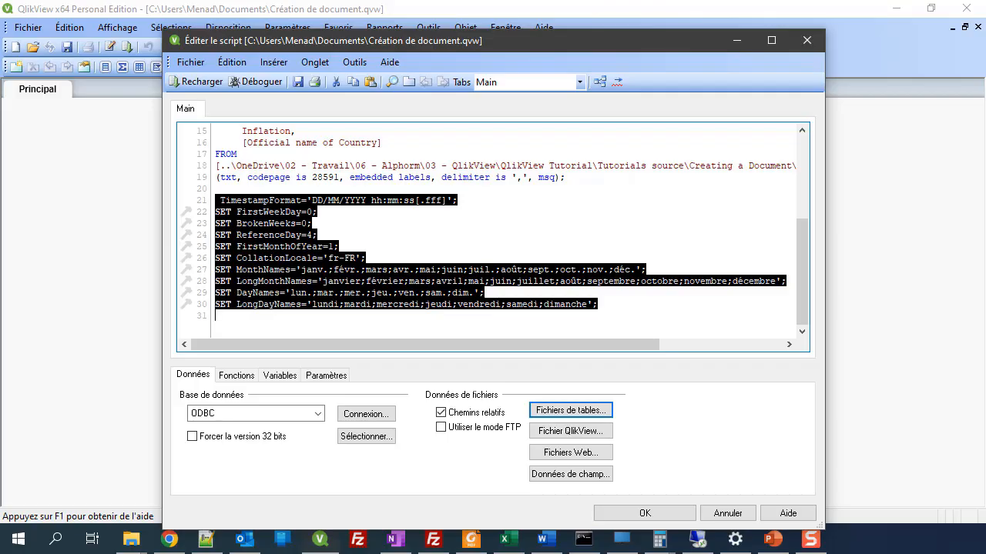
pyautogui.click(591, 259)
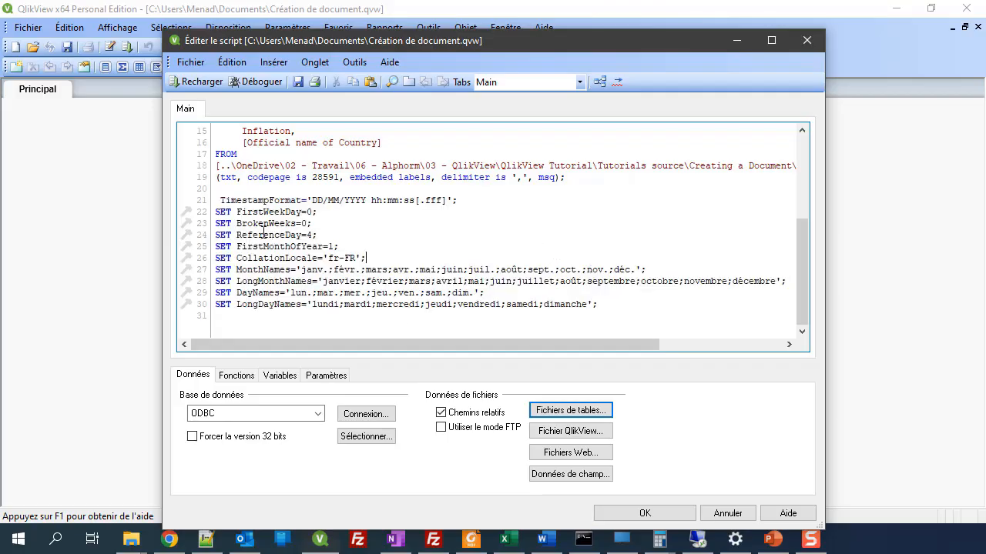
# - Examine the SET, FROM and LOAD keywords in the script, highlighting each one in turn
pyautogui.doubleClick(231, 213)
pyautogui.doubleClick(229, 155)
pyautogui.scroll(5, 619, 324)
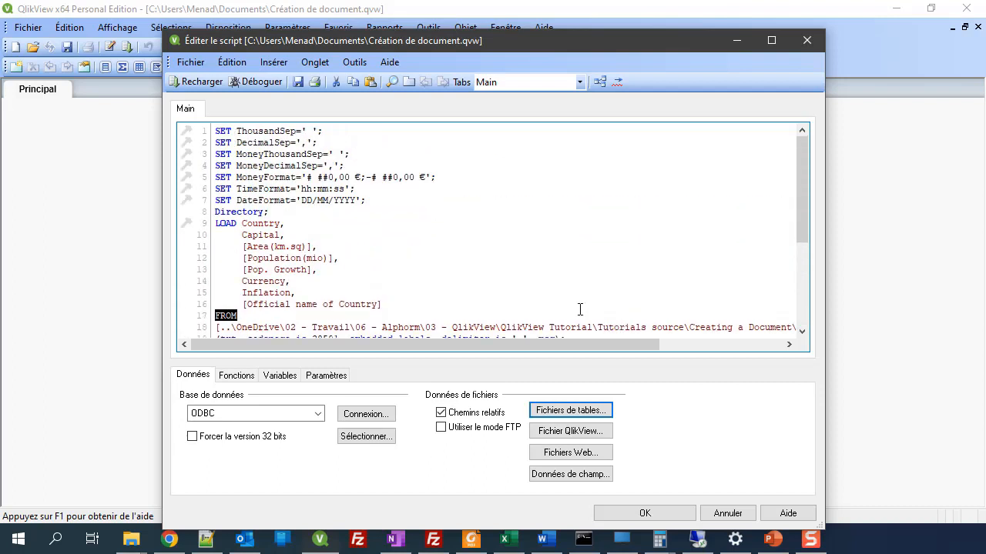
pyautogui.doubleClick(221, 225)
pyautogui.scroll(-5, 656, 244)
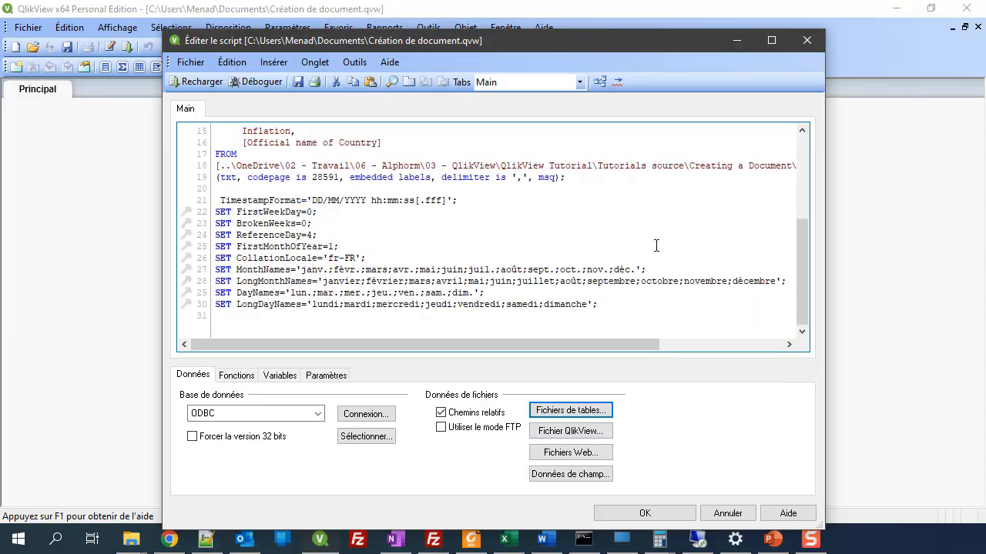
# - Examine the file format specification under the FROM path, from txt and codepage through embedded labels, delimiter and msq
pyautogui.doubleClick(225, 177)
pyautogui.moveTo(248, 177); pyautogui.dragTo(514, 178)
pyautogui.click(522, 178)
pyautogui.click(547, 178)
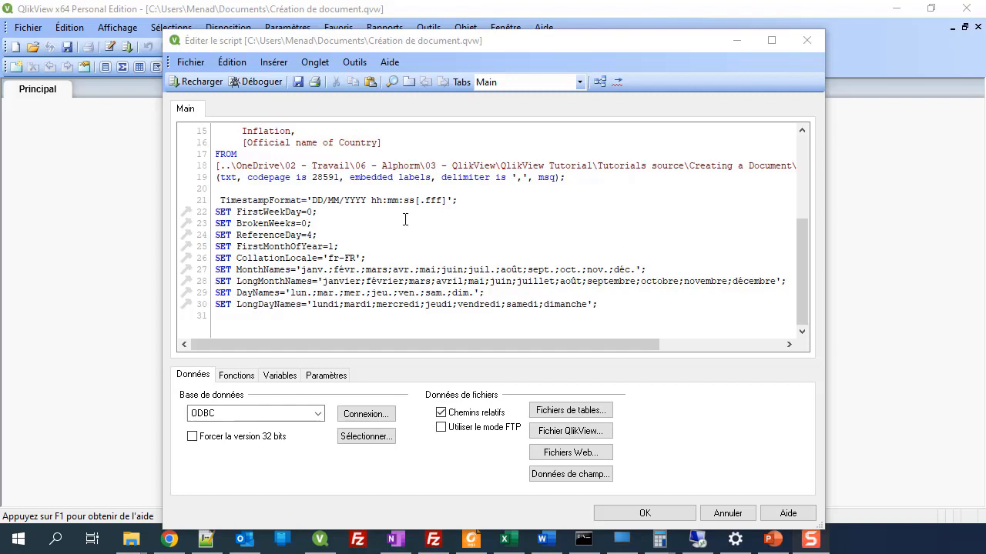
pyautogui.doubleClick(544, 183)
pyautogui.click(545, 182)
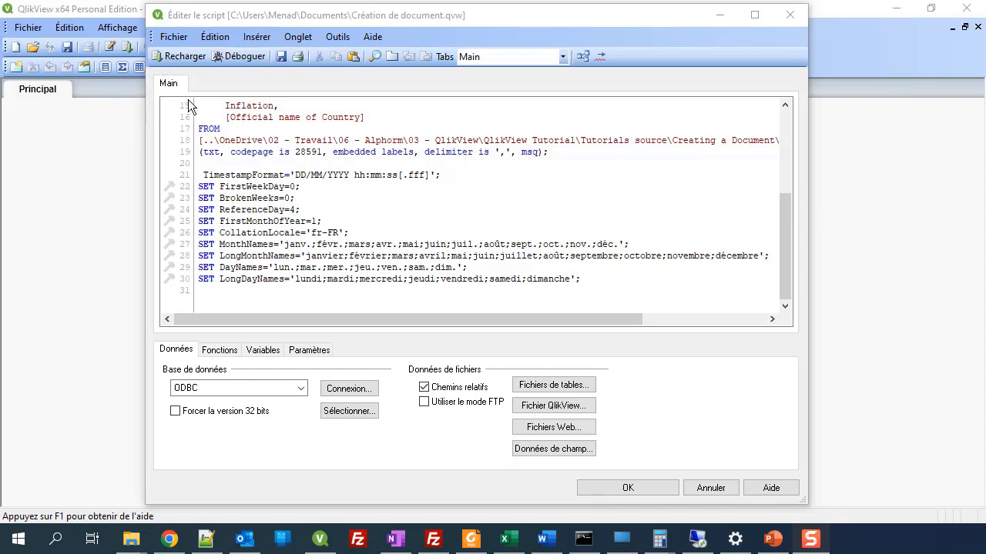
# - Reload the script to load the Country1 data into the document
pyautogui.click(215, 128)
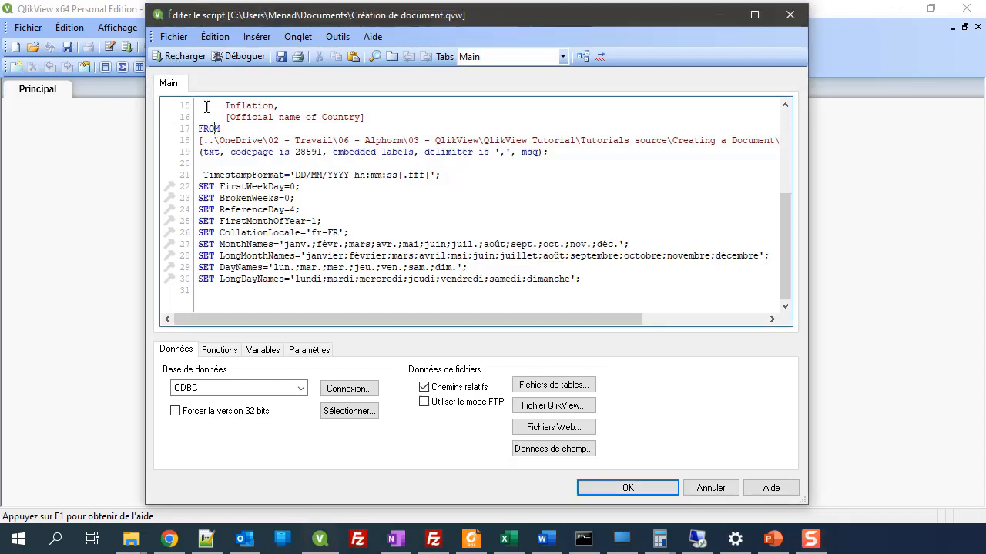
pyautogui.click(188, 57)
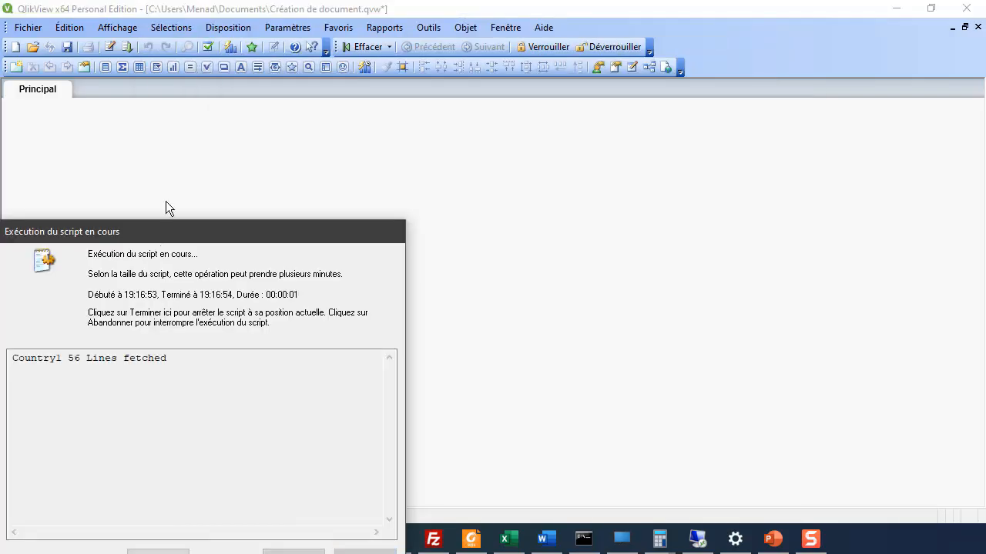
pyautogui.moveTo(178, 233); pyautogui.dragTo(196, 234)
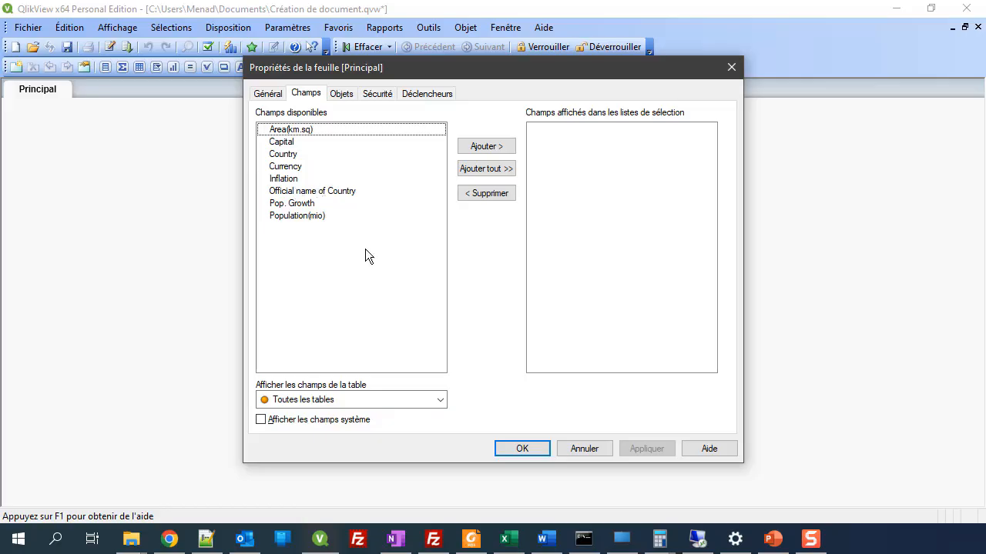
# - Add Area(km.sq) and Capital individually to the fields displayed in list boxes, and add all remaining fields together
pyautogui.doubleClick(291, 131)
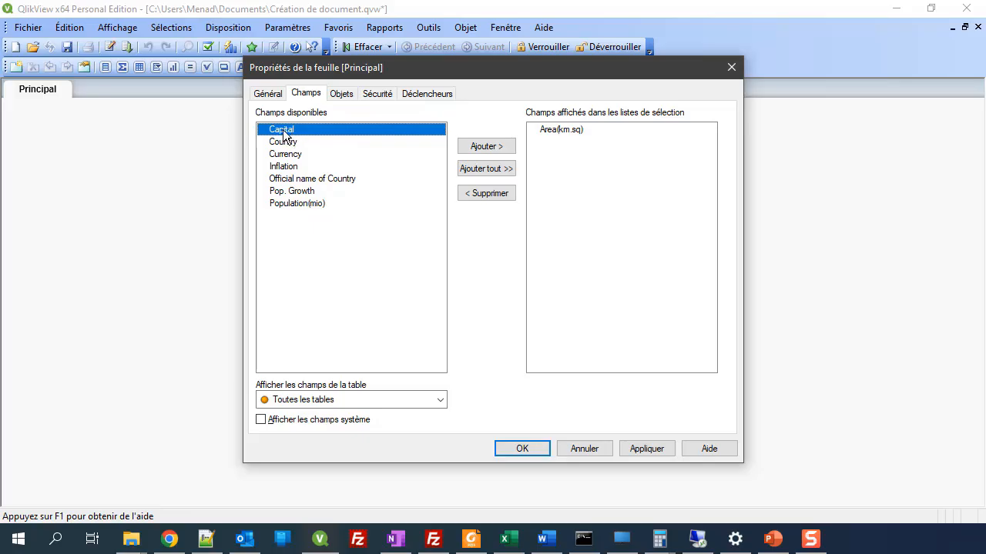
pyautogui.click(475, 148)
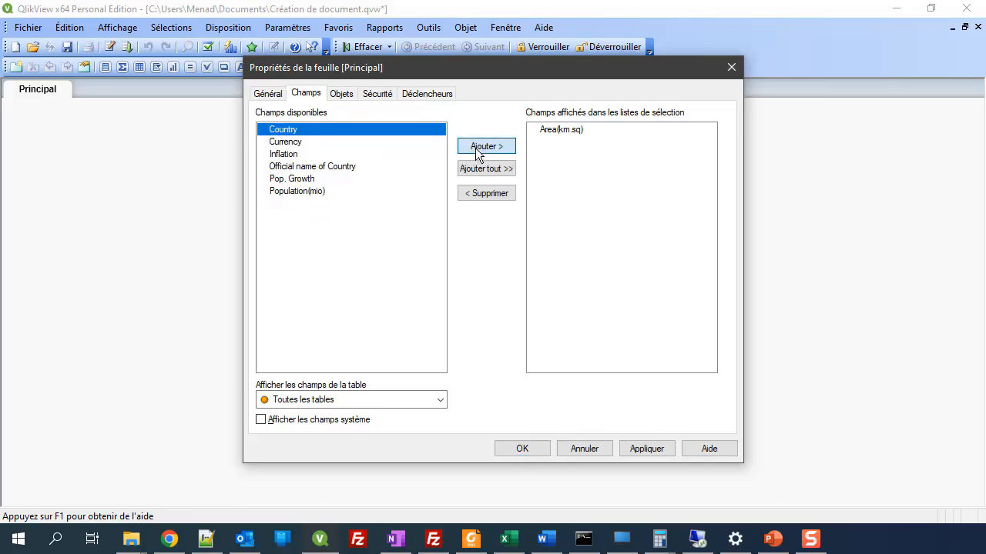
pyautogui.moveTo(290, 135); pyautogui.dragTo(290, 190)
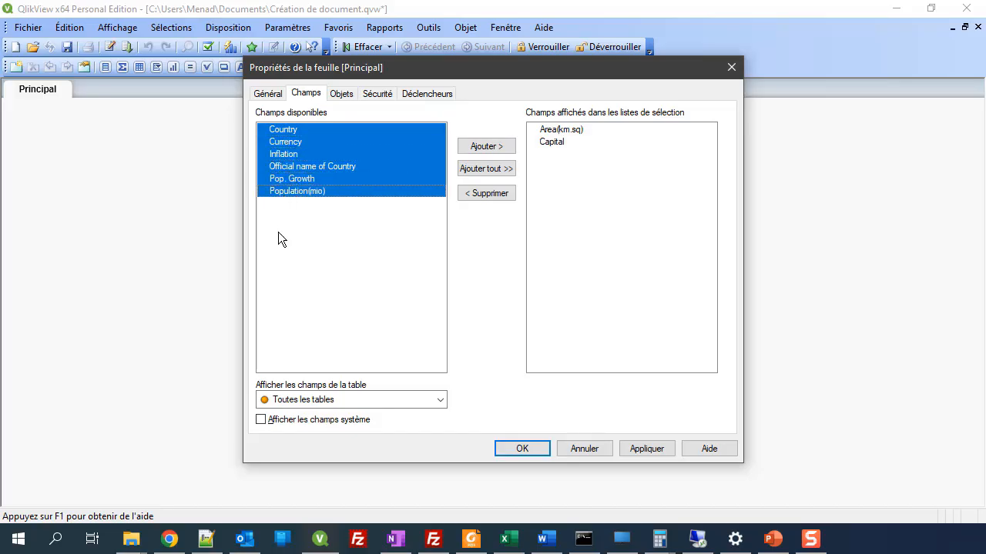
pyautogui.click(495, 150)
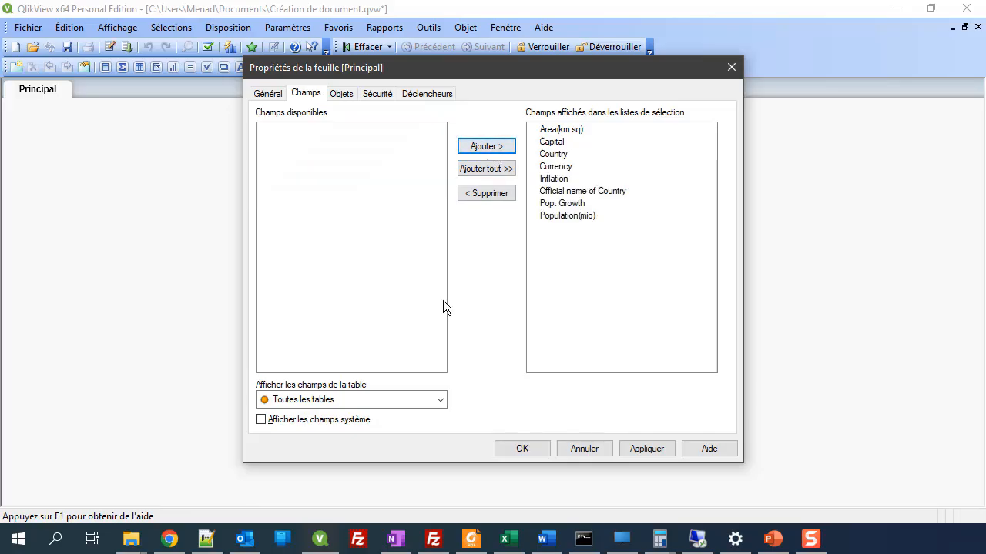
# - Remove every field from Area(km.sq) to Population(mio) from the displayed list box fields
pyautogui.click(569, 130)
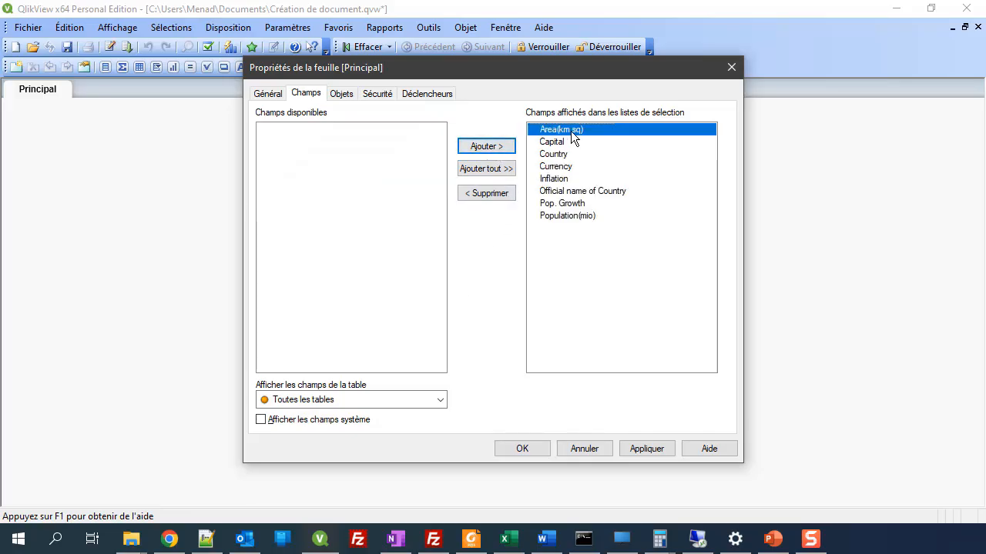
pyautogui.keyDown('shift'); pyautogui.click(562, 217); pyautogui.keyUp('shift')
pyautogui.click(486, 194)
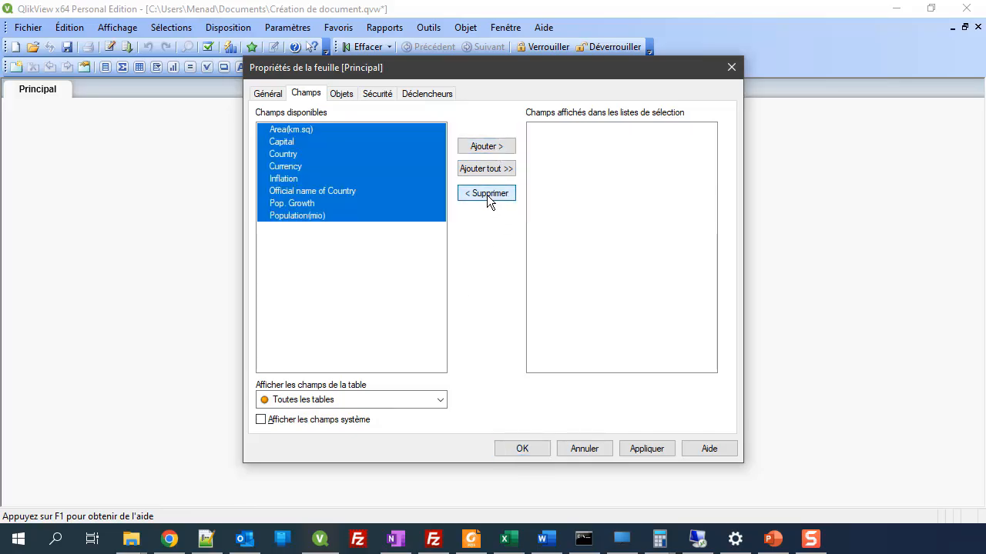
# - Add all available fields to the displayed fields at once, and remove them all again
pyautogui.click(306, 131)
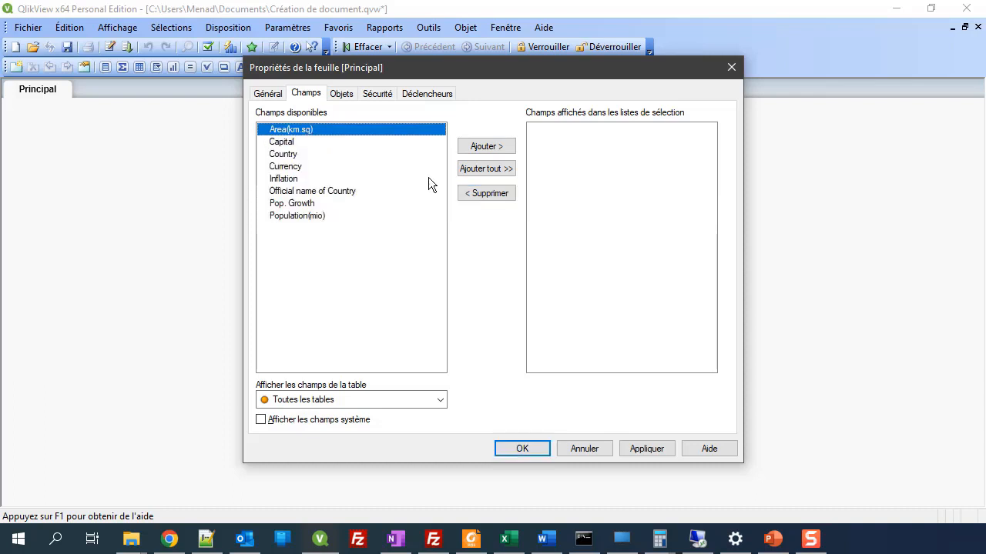
pyautogui.click(487, 168)
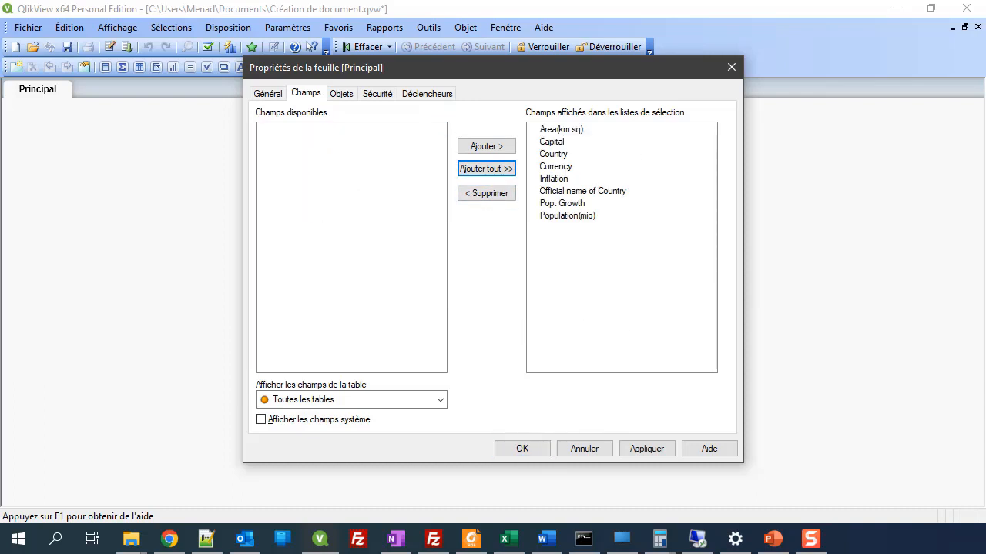
pyautogui.click(483, 194)
pyautogui.click(566, 129)
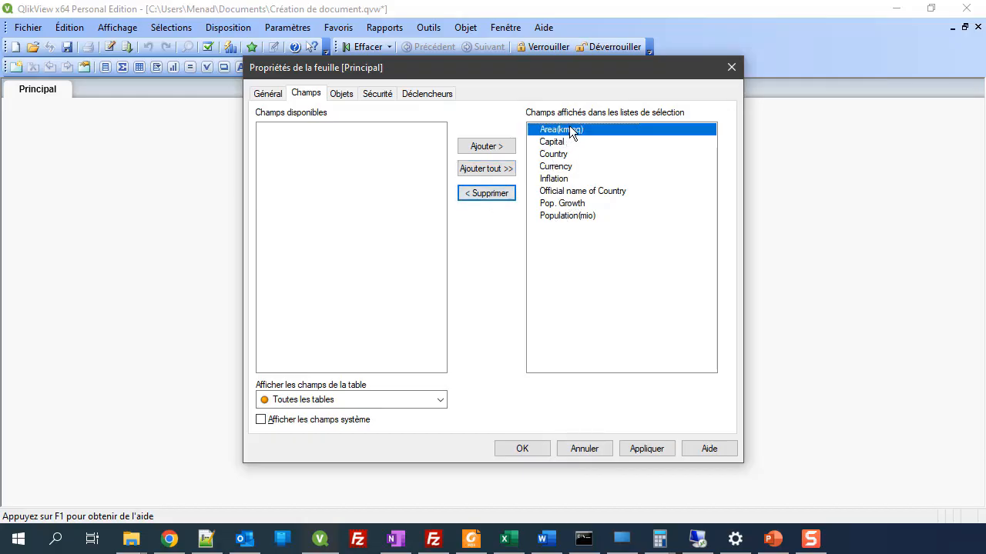
pyautogui.keyDown('shift'); pyautogui.click(556, 217); pyautogui.keyUp('shift')
pyautogui.click(493, 196)
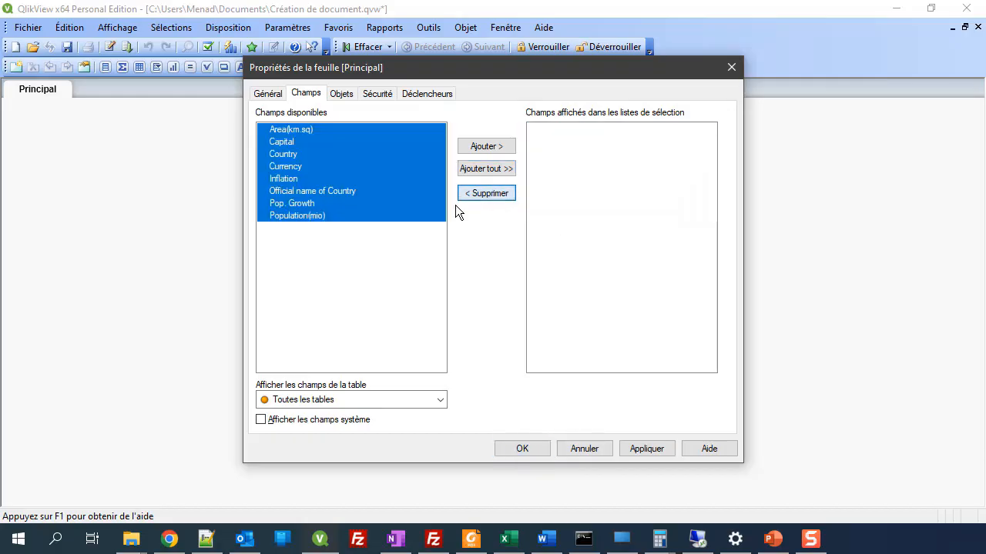
# - Add only Area(km.sq), Capital, Currency and Population(mio) to the fields displayed in list boxes
pyautogui.click(368, 169)
pyautogui.click(290, 129)
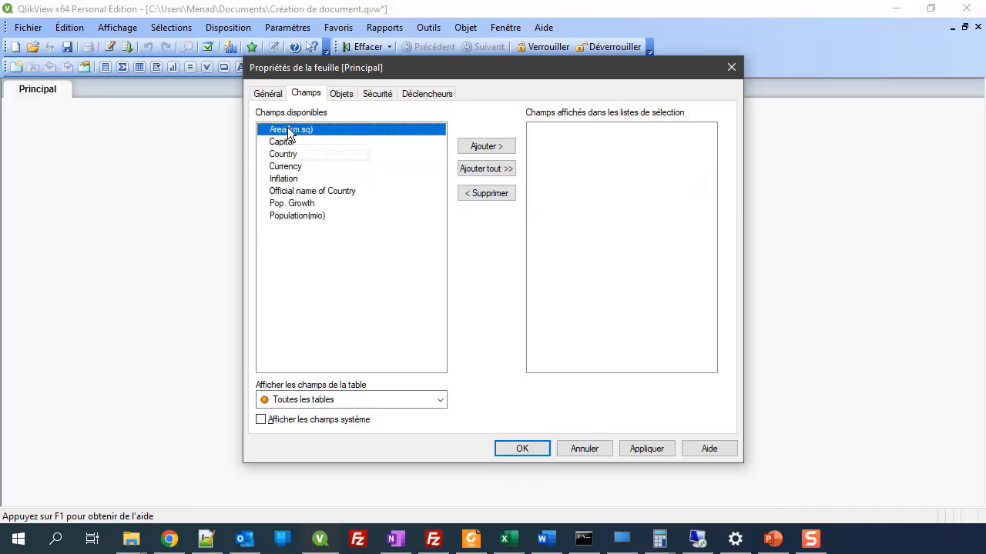
pyautogui.keyDown('shift'); pyautogui.click(314, 146); pyautogui.keyUp('shift')
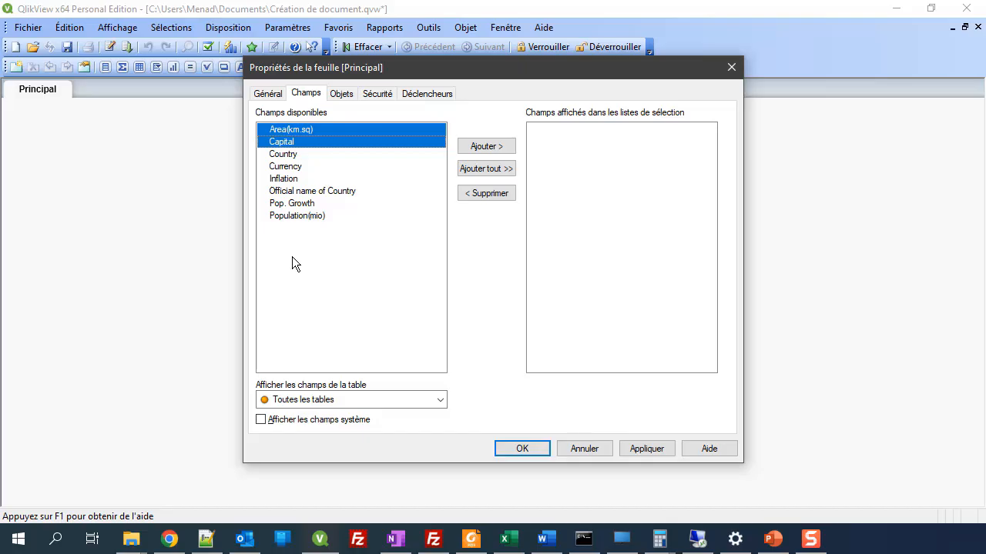
pyautogui.keyDown('ctrl'); pyautogui.click(293, 168); pyautogui.keyUp('ctrl')
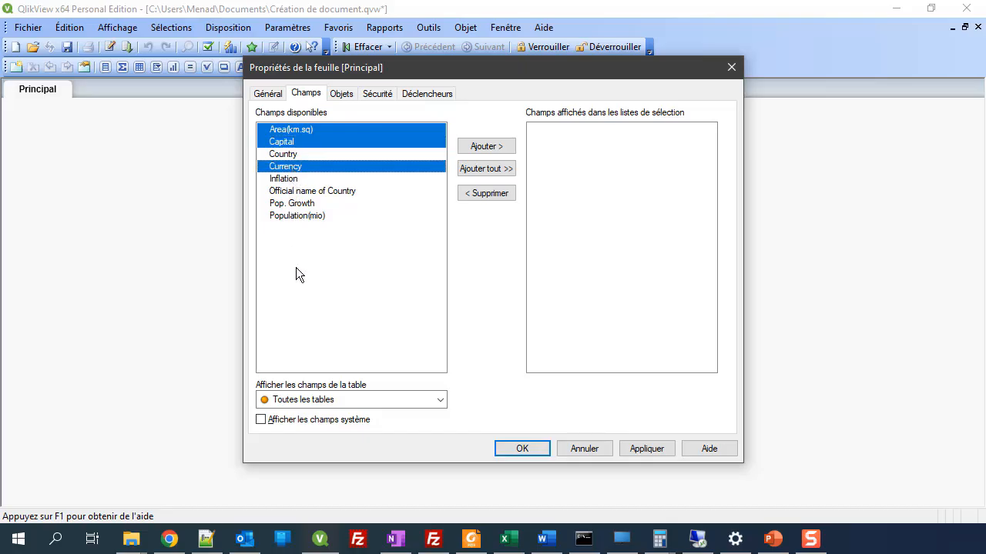
pyautogui.keyDown('ctrl'); pyautogui.click(298, 216); pyautogui.keyUp('ctrl')
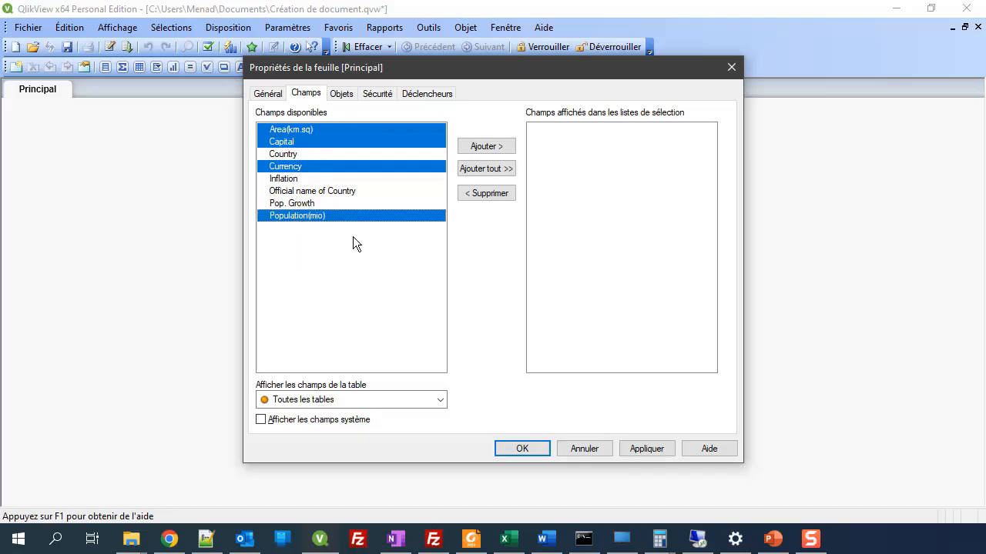
pyautogui.click(493, 147)
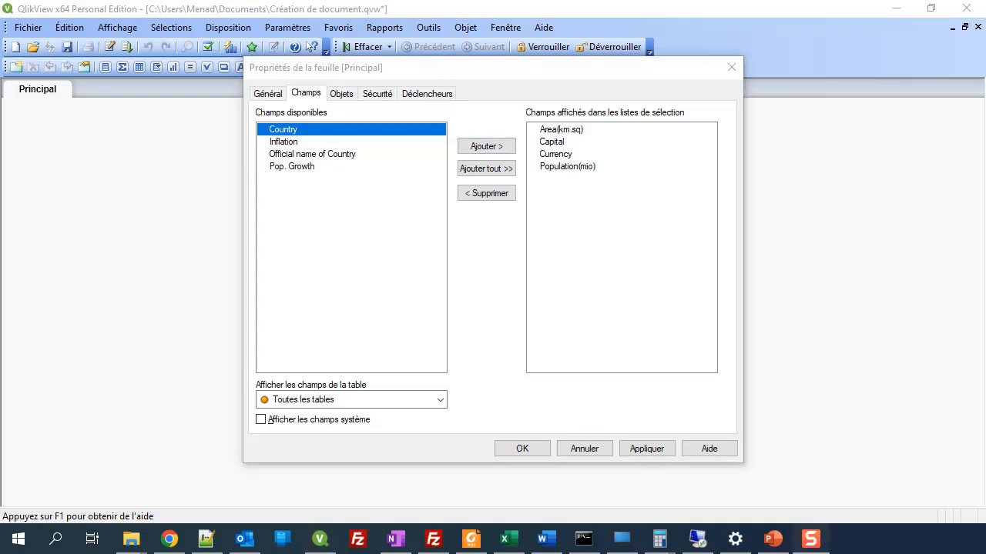
# - Show the system fields among the available fields, and hide them again
pyautogui.click(260, 420)
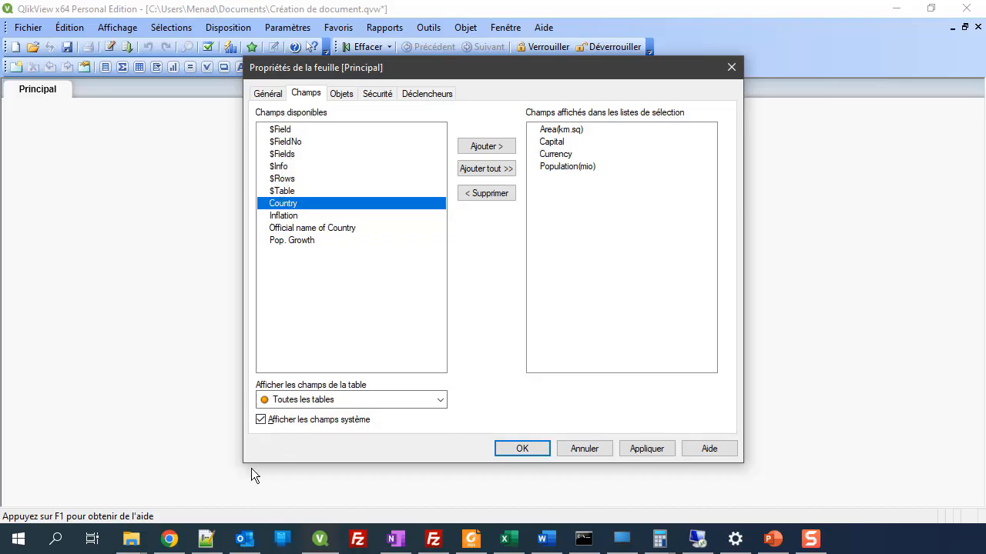
pyautogui.click(260, 419)
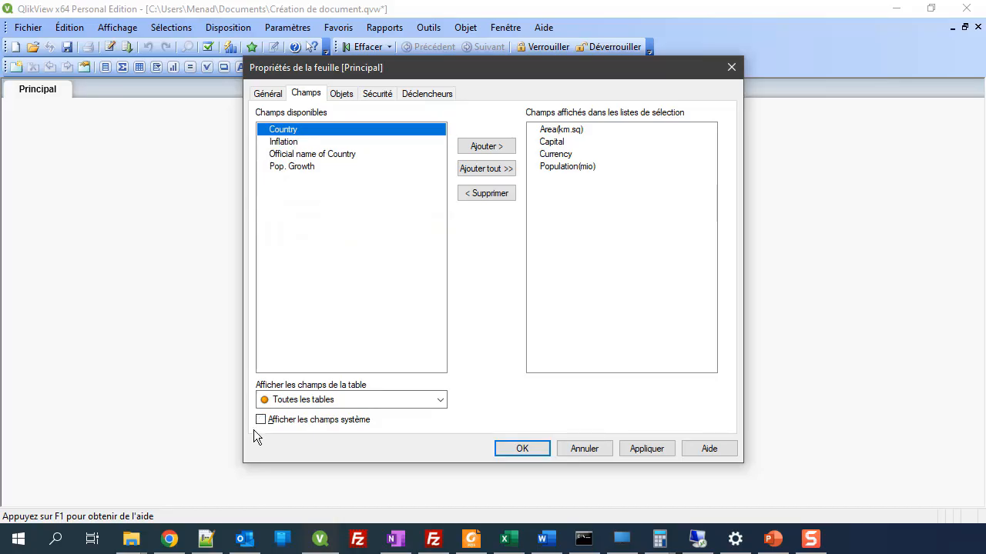
pyautogui.click(260, 420)
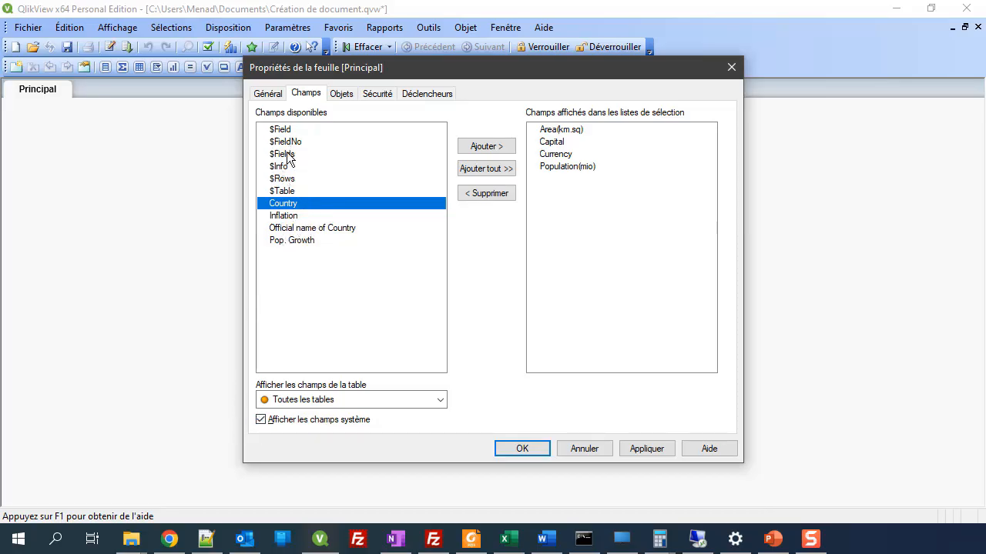
pyautogui.click(263, 420)
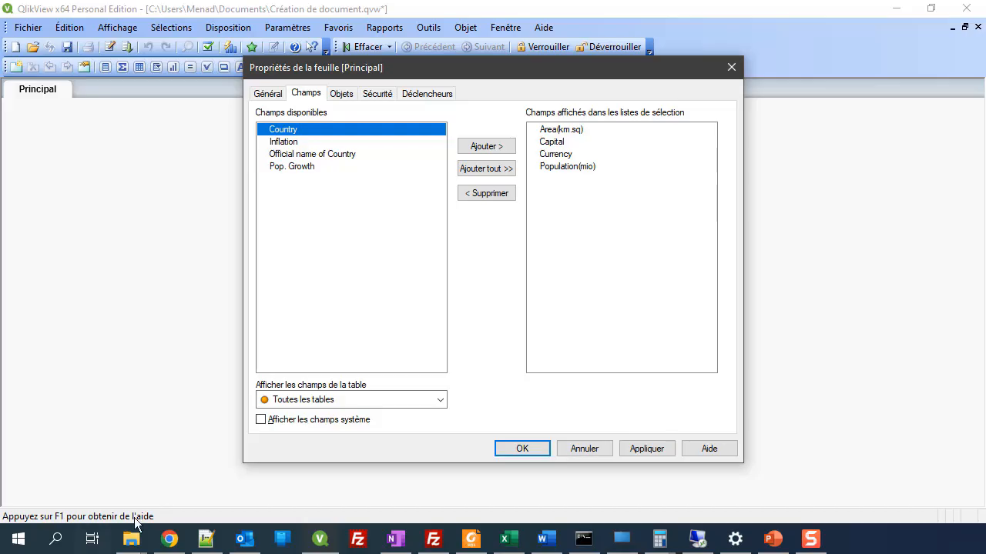
# - Apply the chosen fields to the Principal sheet as list boxes and close its properties
pyautogui.click(662, 448)
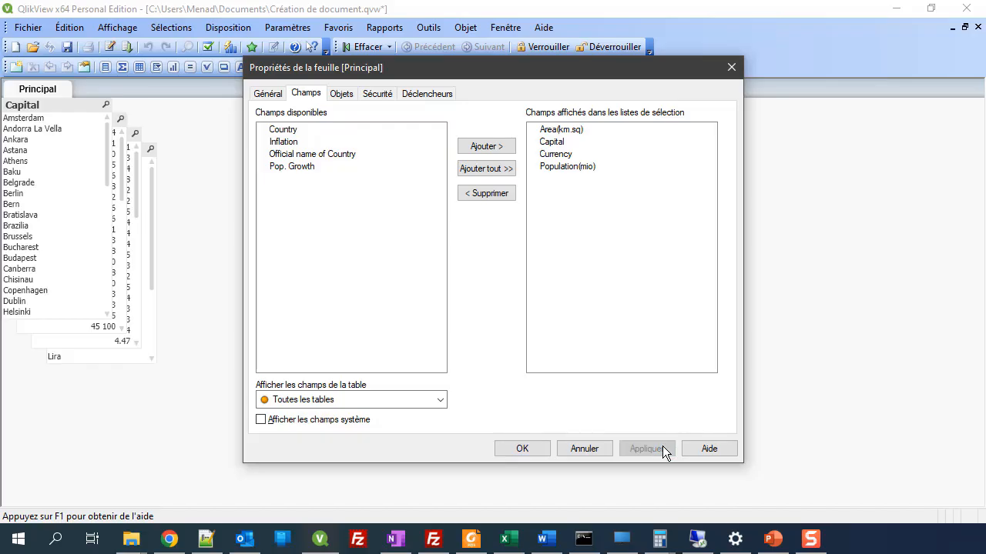
pyautogui.click(529, 448)
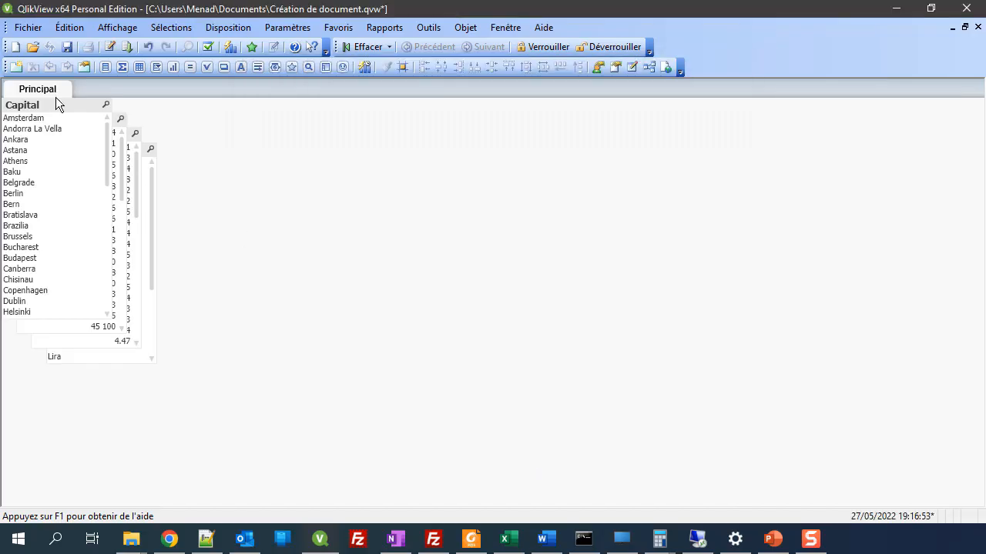
# - Spread the stacked list boxes across the Principal sheet in one row, ordered Area(km.sq), Capital, Currency and Population(mio)
pyautogui.moveTo(50, 107); pyautogui.dragTo(535, 171)
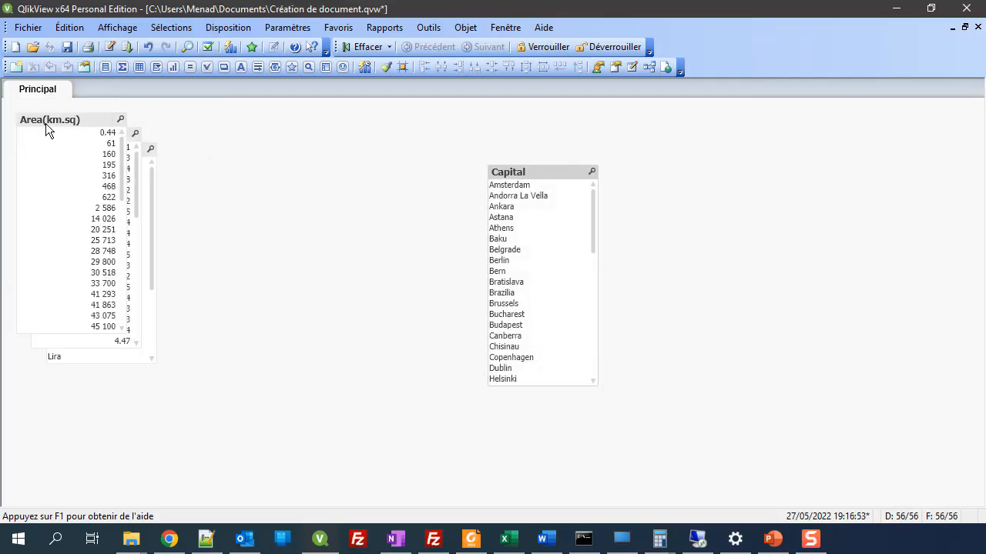
pyautogui.moveTo(46, 123); pyautogui.dragTo(278, 178)
pyautogui.moveTo(68, 139); pyautogui.dragTo(676, 185)
pyautogui.moveTo(71, 148); pyautogui.dragTo(545, 180)
pyautogui.moveTo(245, 179); pyautogui.dragTo(122, 178)
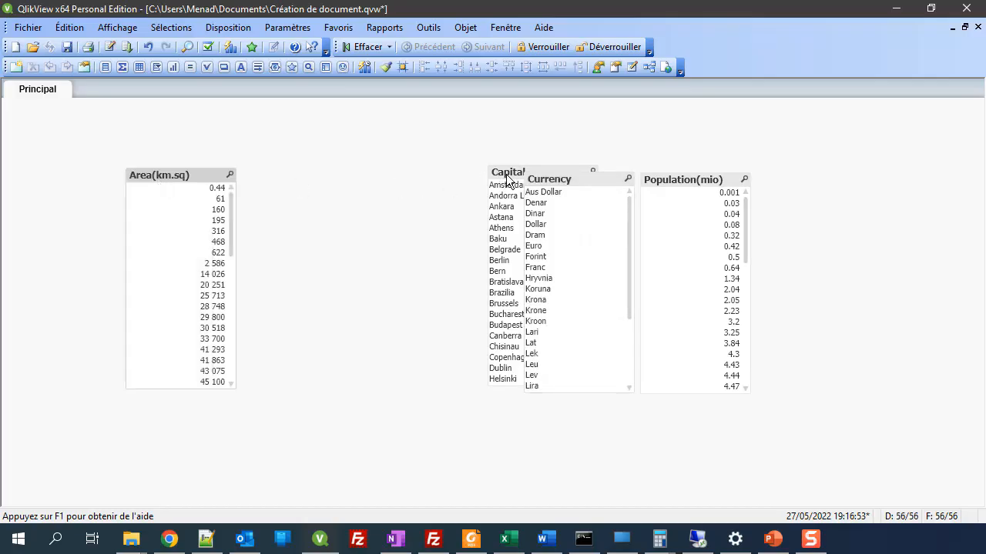
pyautogui.moveTo(506, 173); pyautogui.dragTo(282, 188)
pyautogui.moveTo(568, 182); pyautogui.dragTo(448, 172)
pyautogui.moveTo(649, 181); pyautogui.dragTo(575, 180)
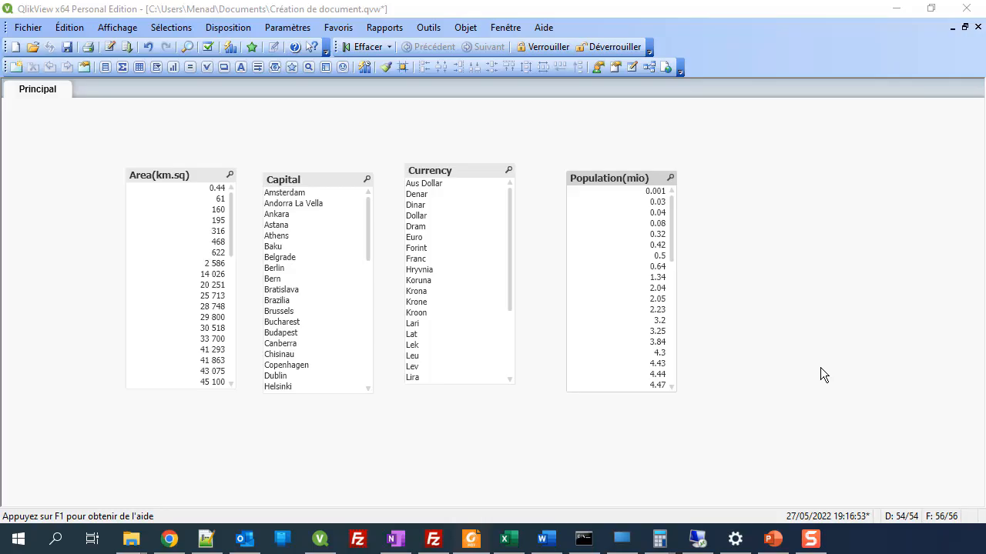
pyautogui.rightClick(20, 89)
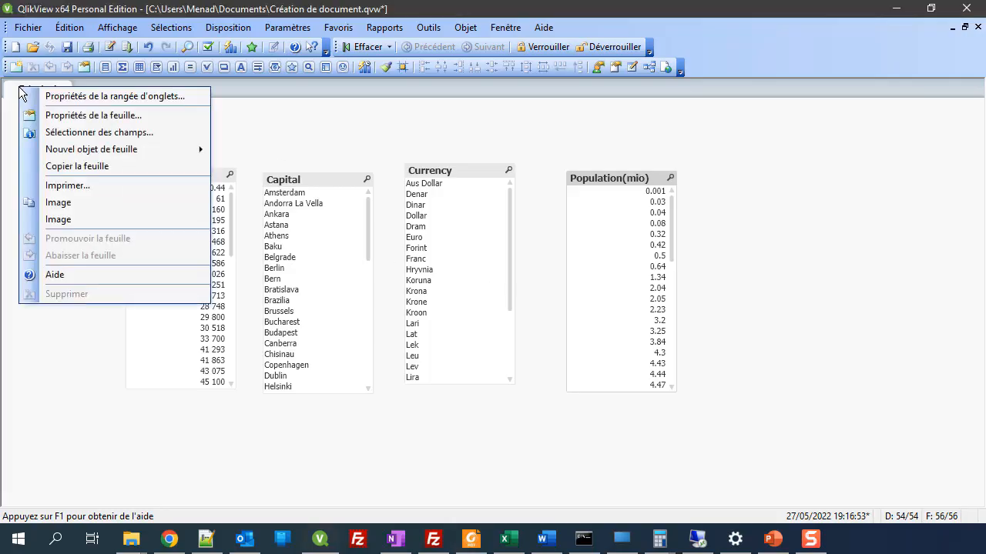
pyautogui.click(45, 97)
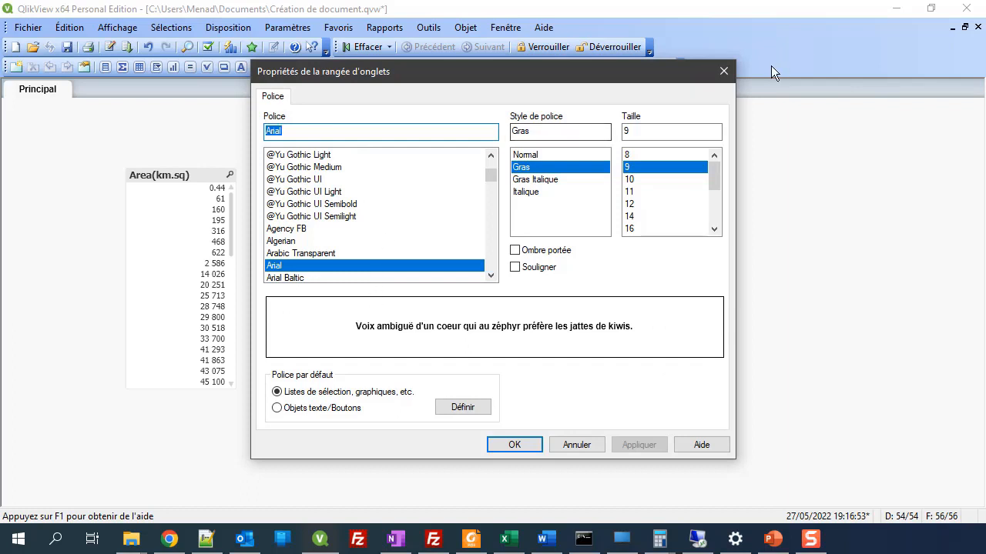
pyautogui.click(722, 70)
# - Review the fields still available in the Principal sheet's properties, from Country to Pop. Growth, and leave without changes
pyautogui.rightClick(20, 89)
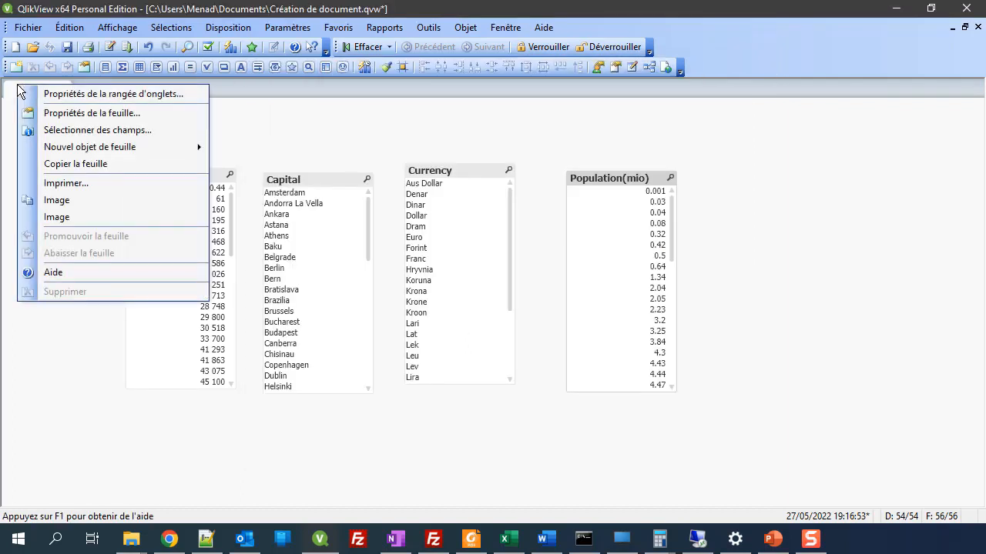
pyautogui.click(72, 115)
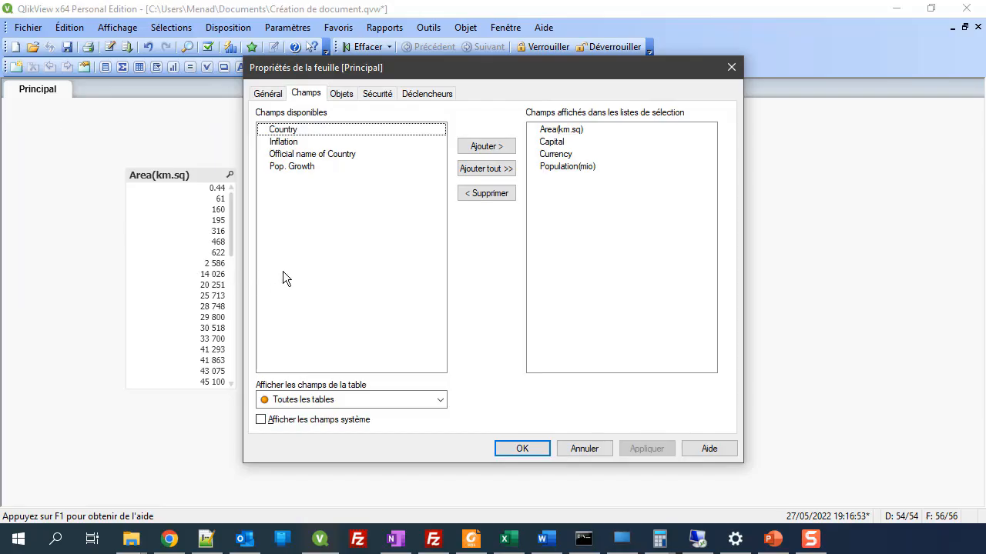
pyautogui.click(330, 130)
pyautogui.click(305, 141)
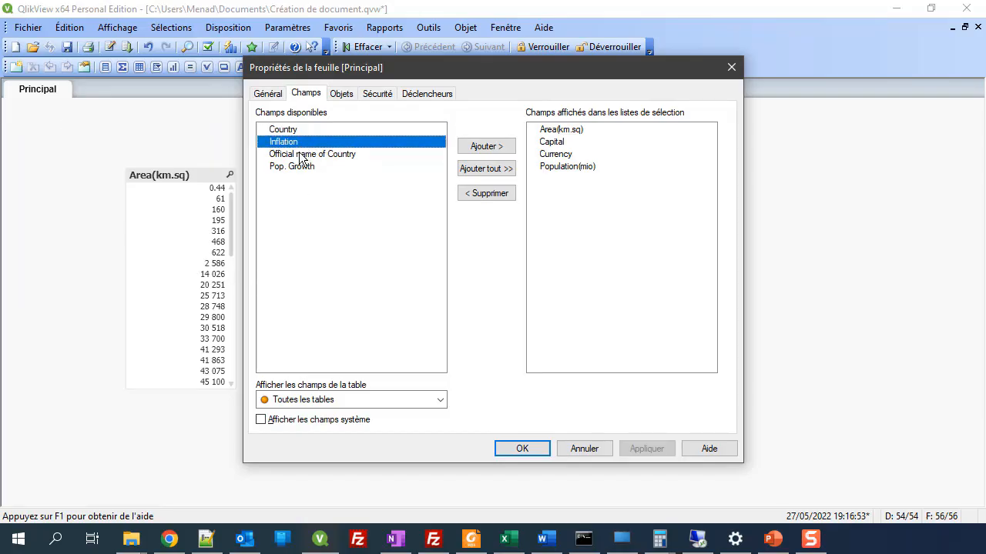
pyautogui.click(299, 155)
pyautogui.click(300, 167)
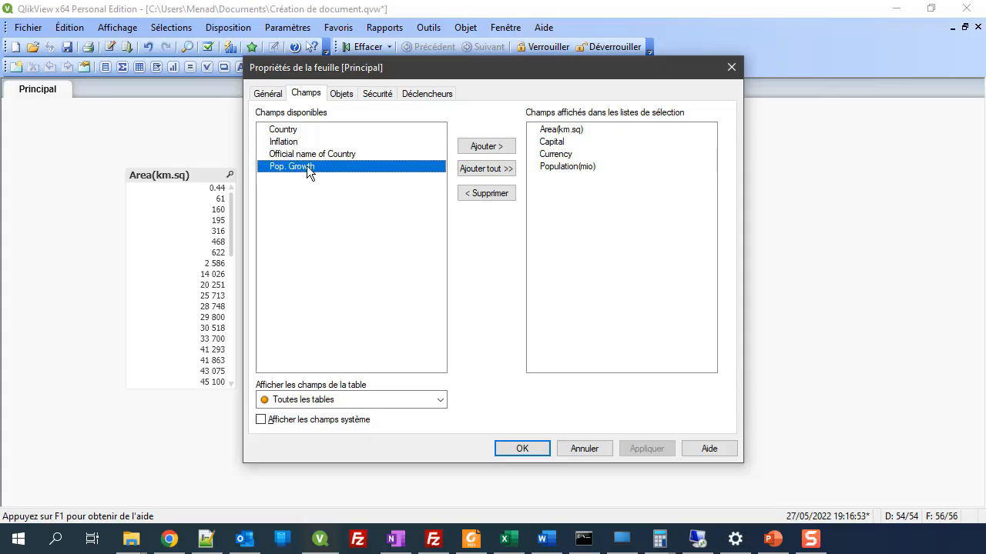
pyautogui.click(584, 447)
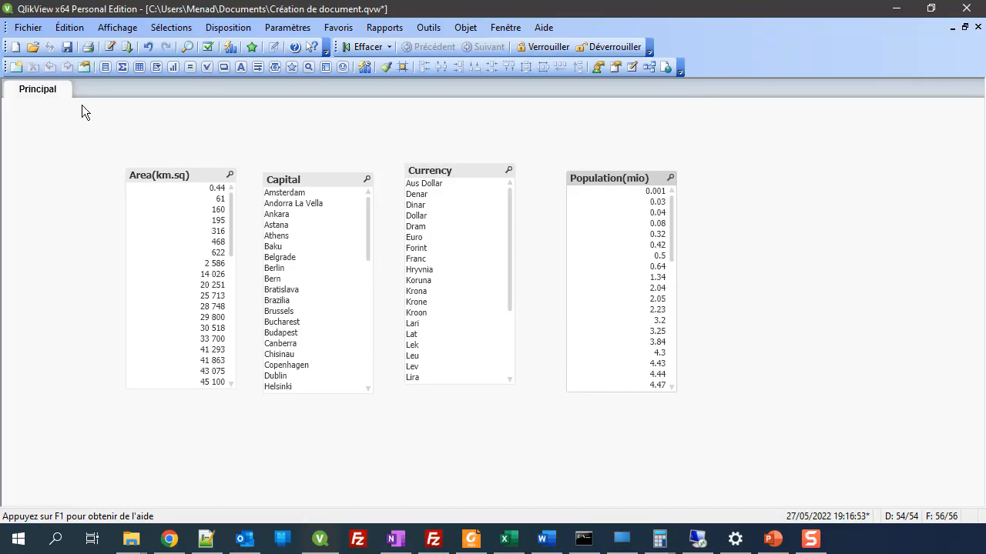
# - Save the document with the rearranged list boxes
pyautogui.click(67, 48)
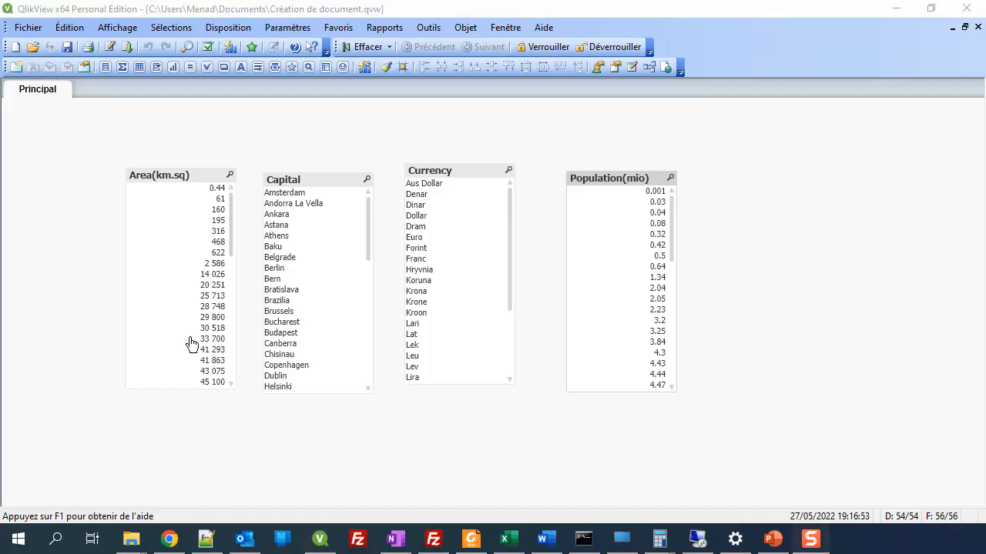
# - Filter the data by the capital Berlin, clear the selection again and save the document
pyautogui.click(322, 180)
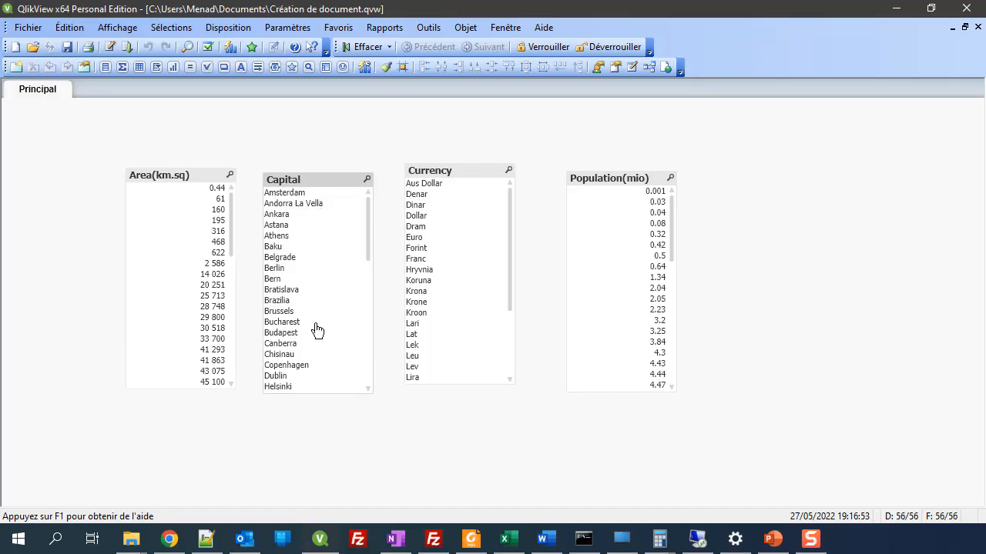
pyautogui.click(277, 268)
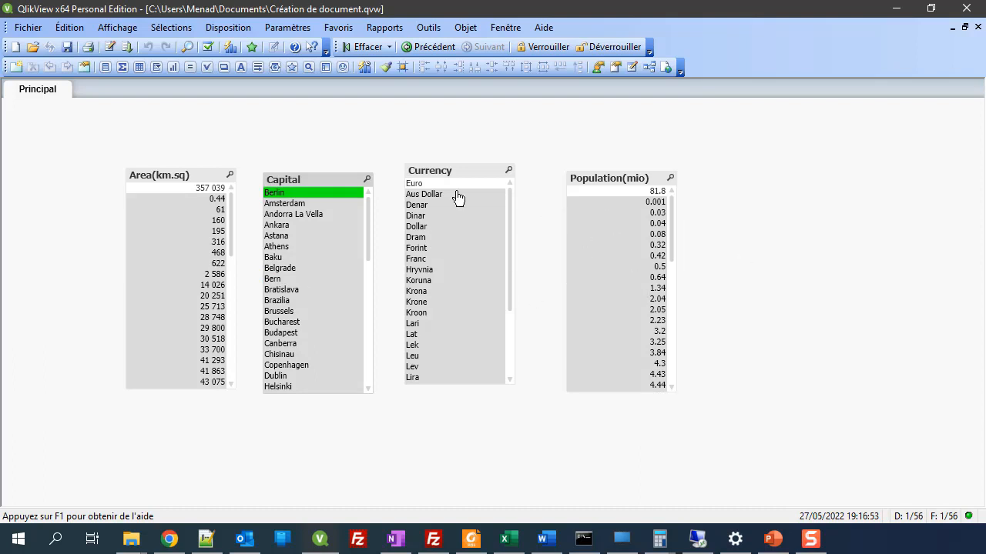
pyautogui.click(350, 47)
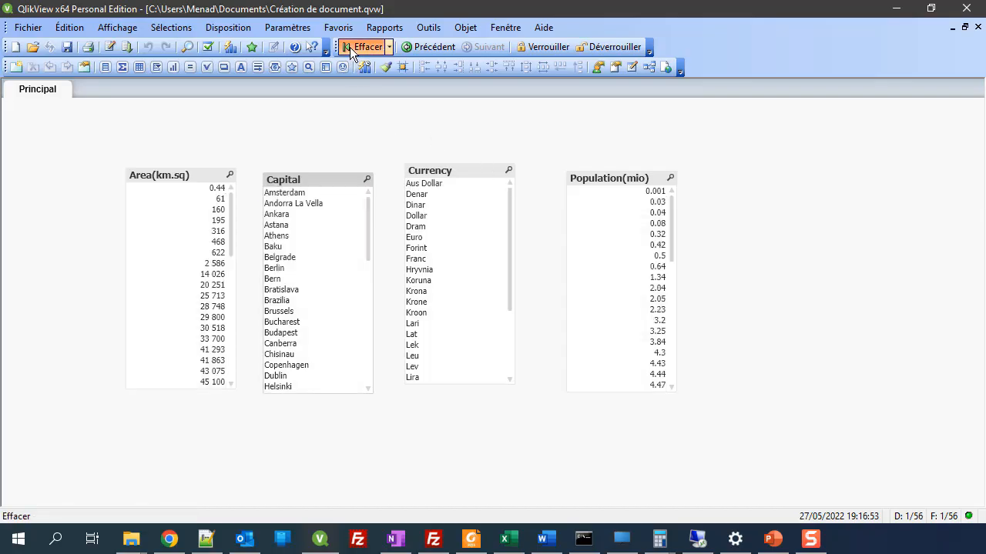
pyautogui.click(68, 48)
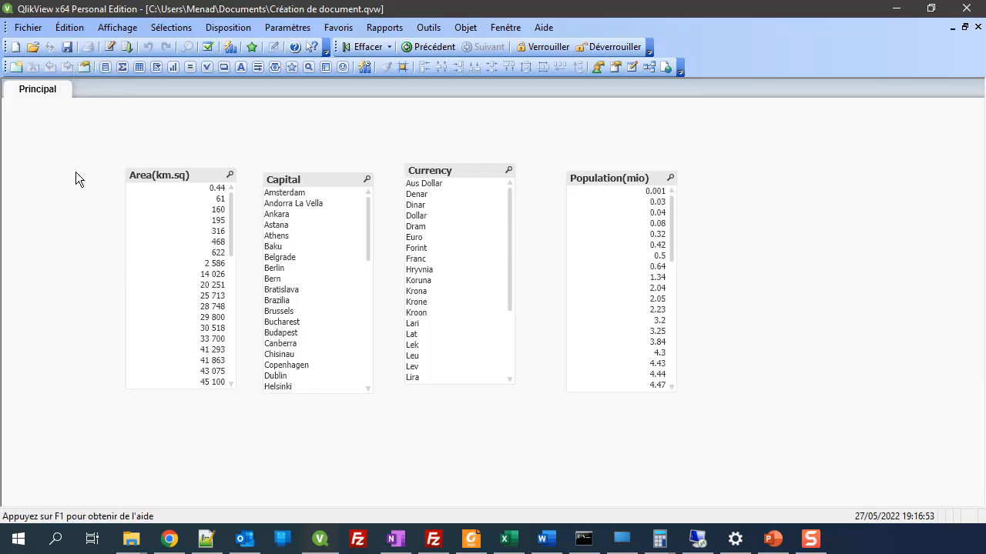